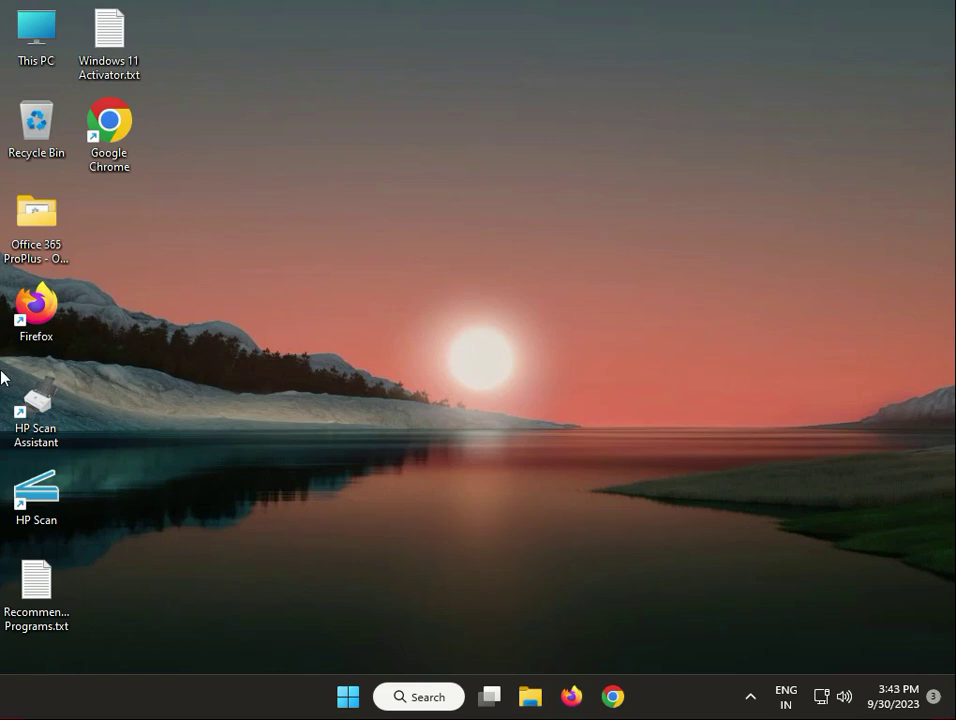
Find Command Prompt by searching for cmd and open it as administrator
click(347, 695)
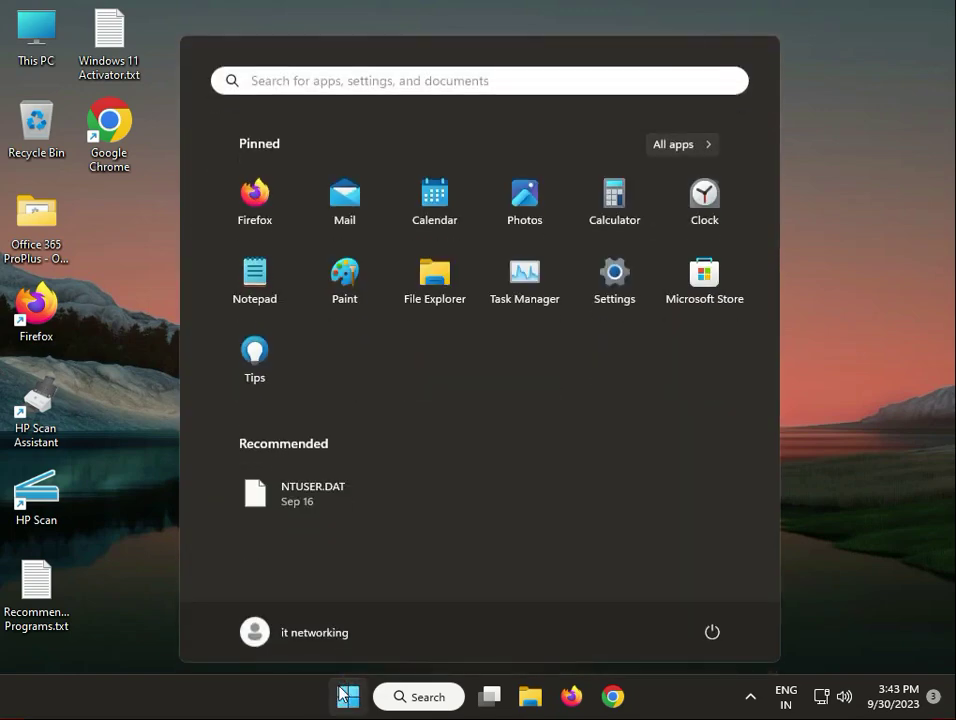
text(c)
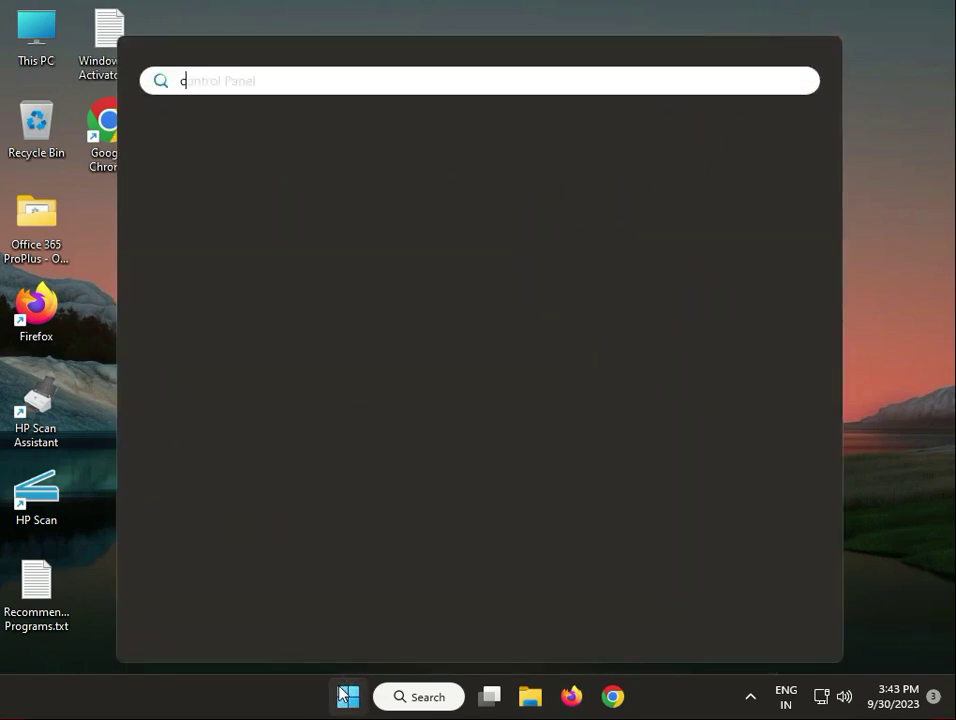
text(md)
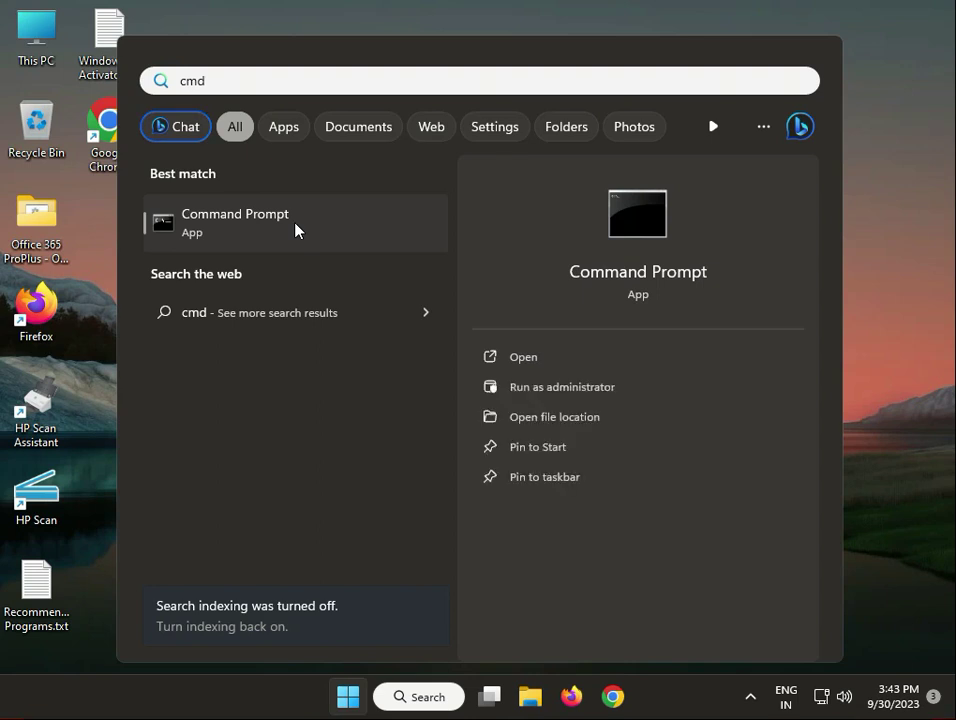
right_click(303, 222)
key(Escape)
right_click(307, 225)
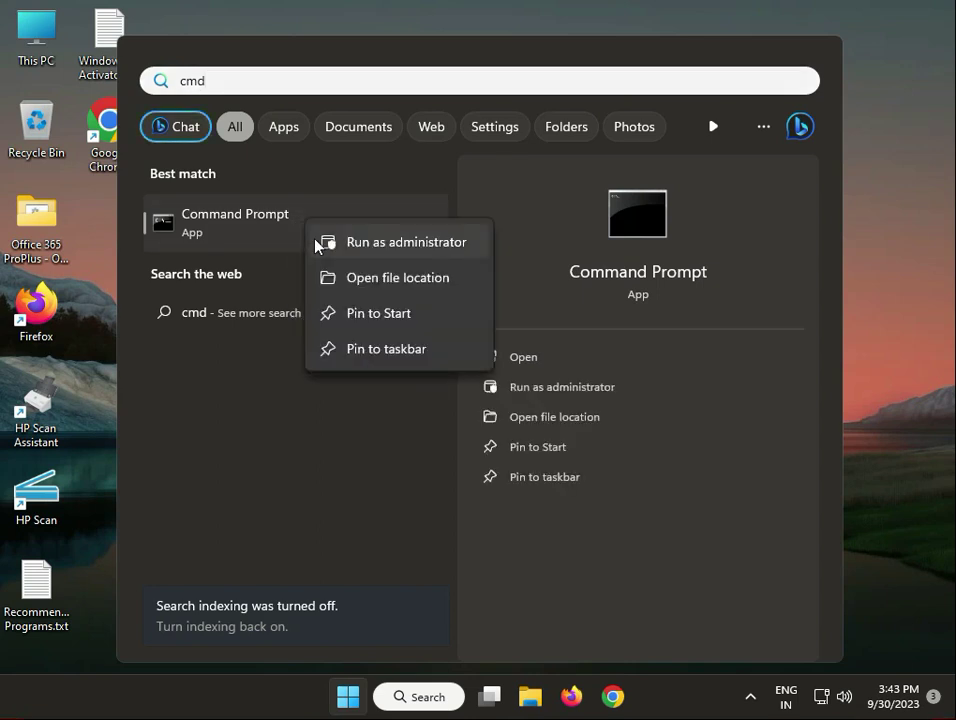
click(354, 244)
click(405, 500)
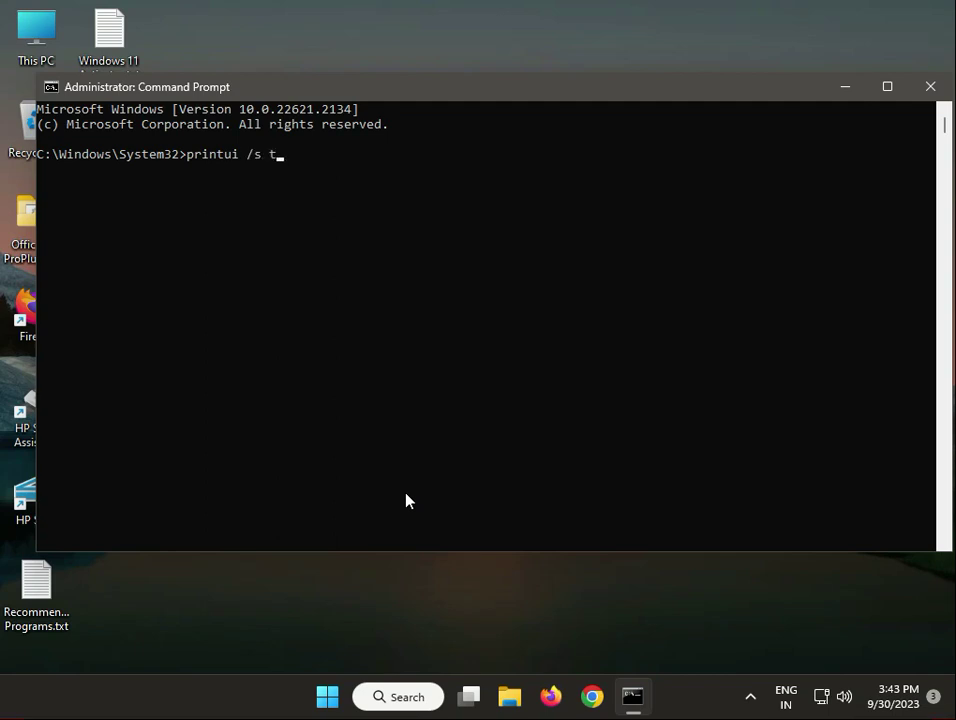
Run printui /s t2 and show the installed printer drivers in Print Server Properties
key(Return)
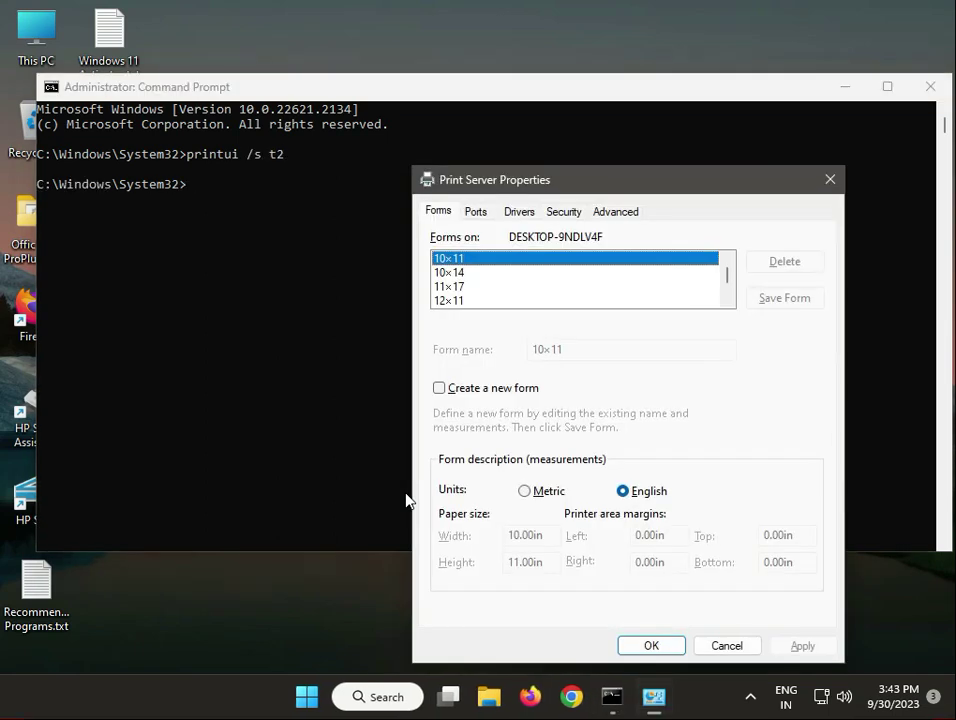
click(519, 213)
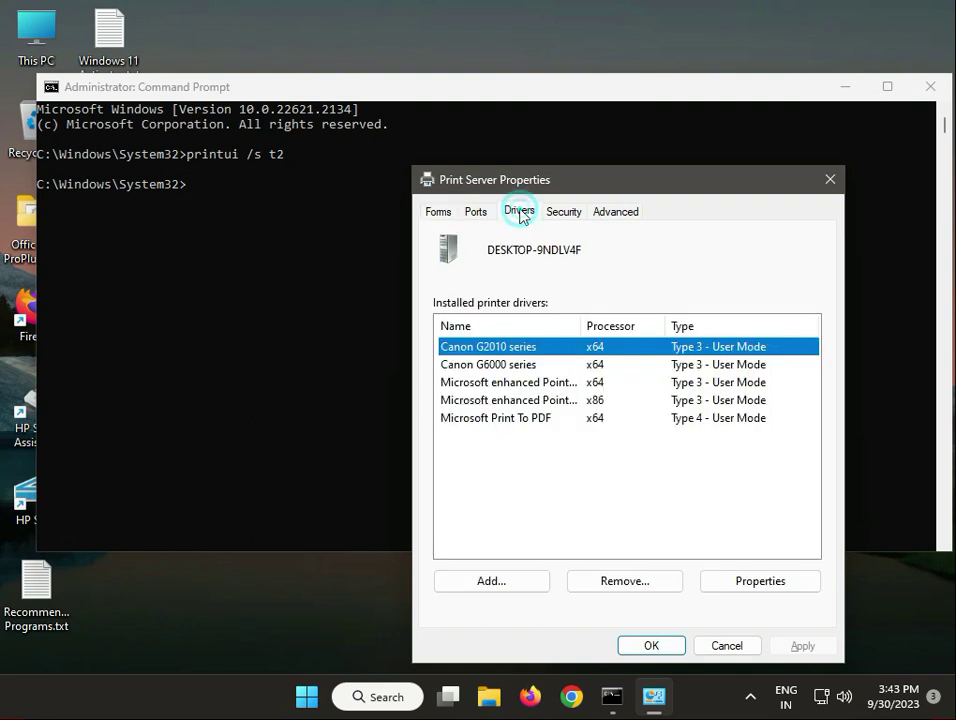
Remove the Canon G6000 series driver together with its driver package, confirming the deletion
click(566, 365)
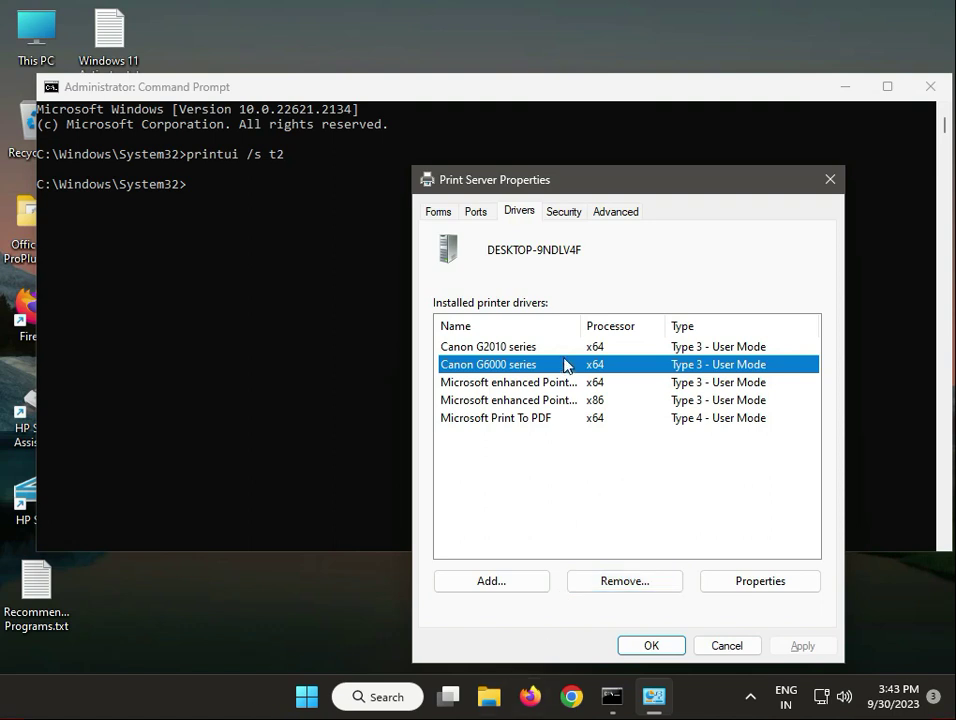
click(652, 584)
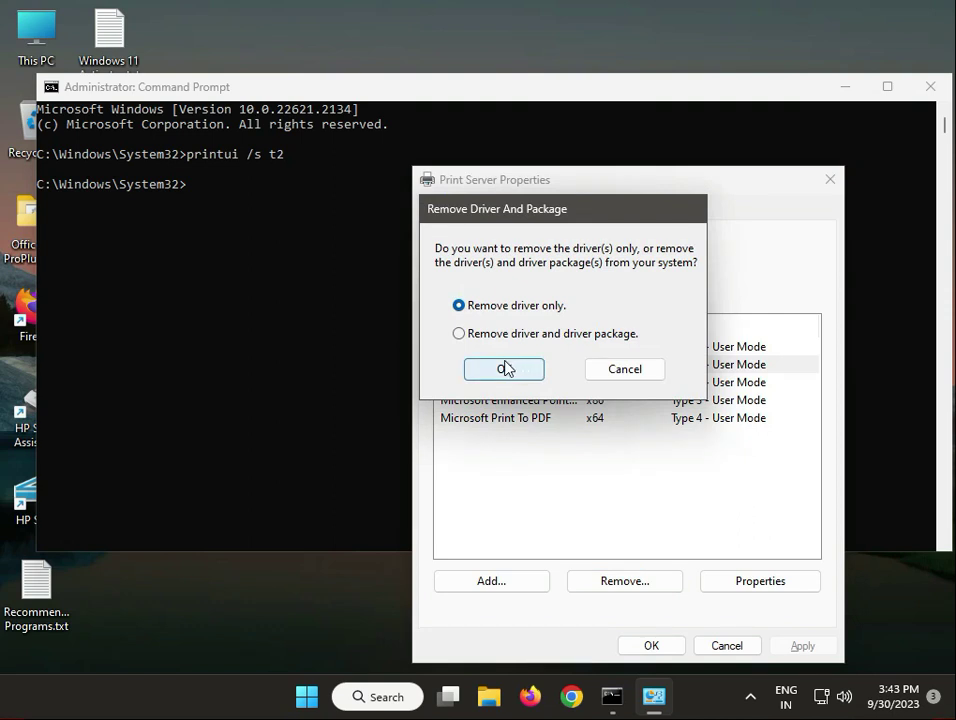
click(460, 333)
click(504, 368)
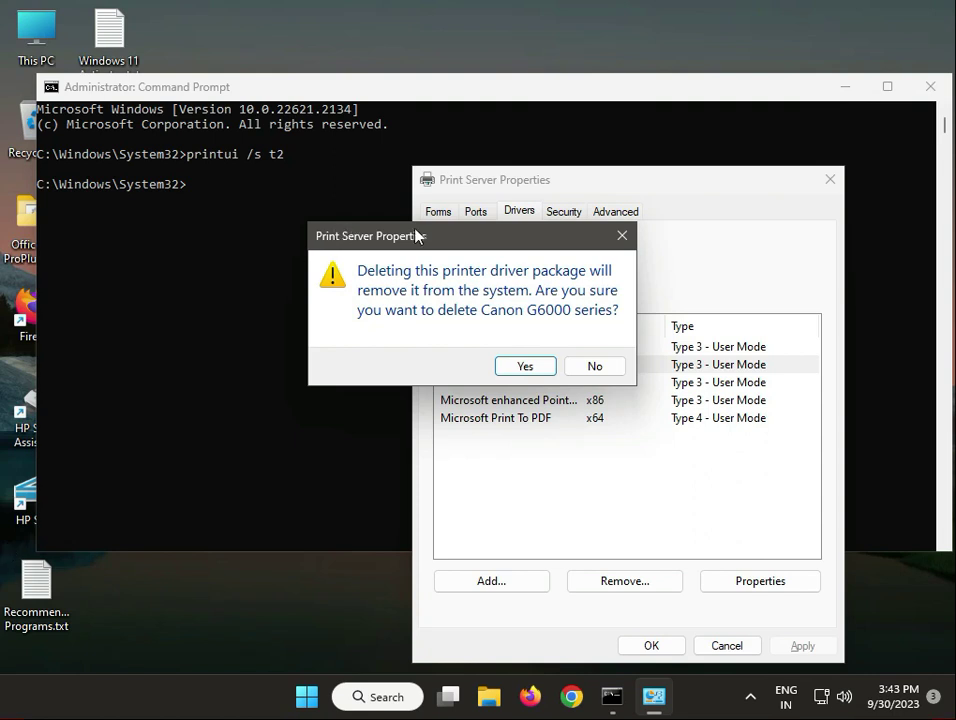
click(540, 369)
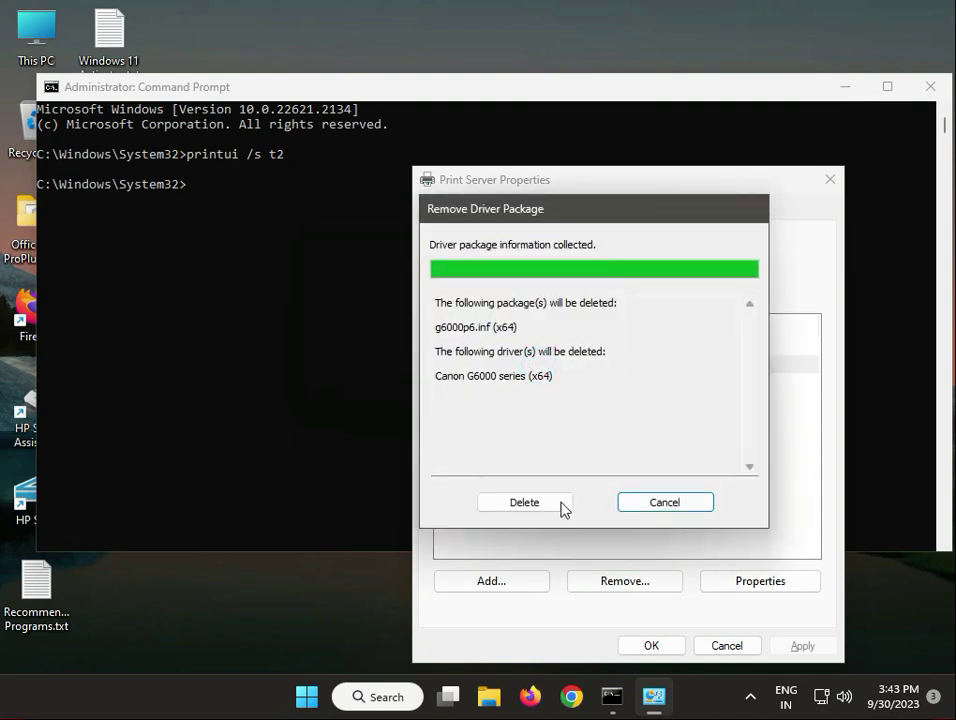
click(543, 506)
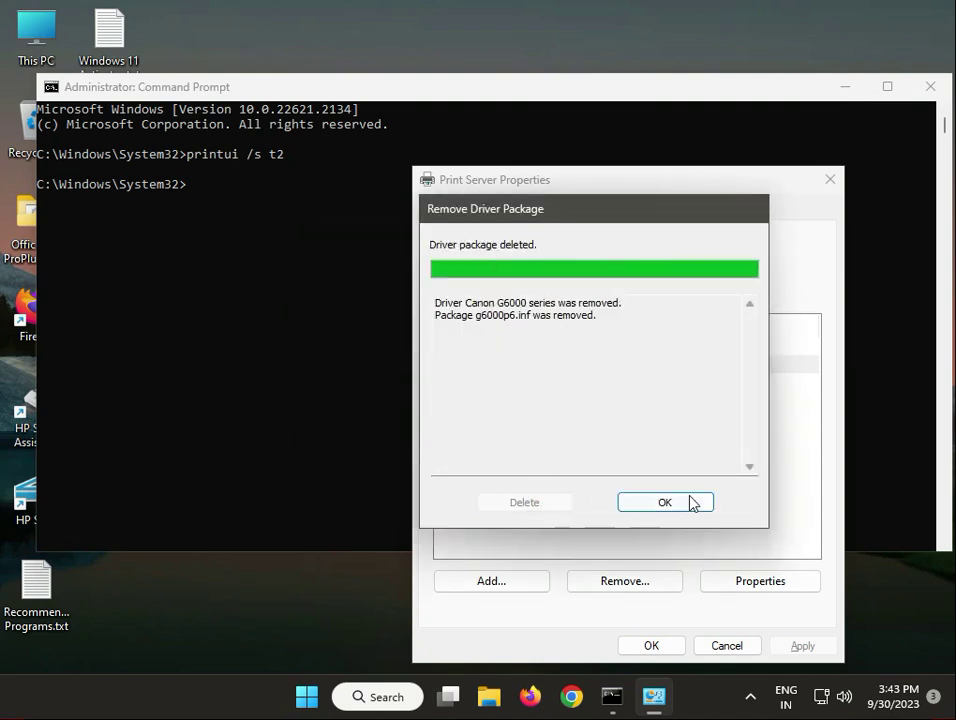
click(687, 503)
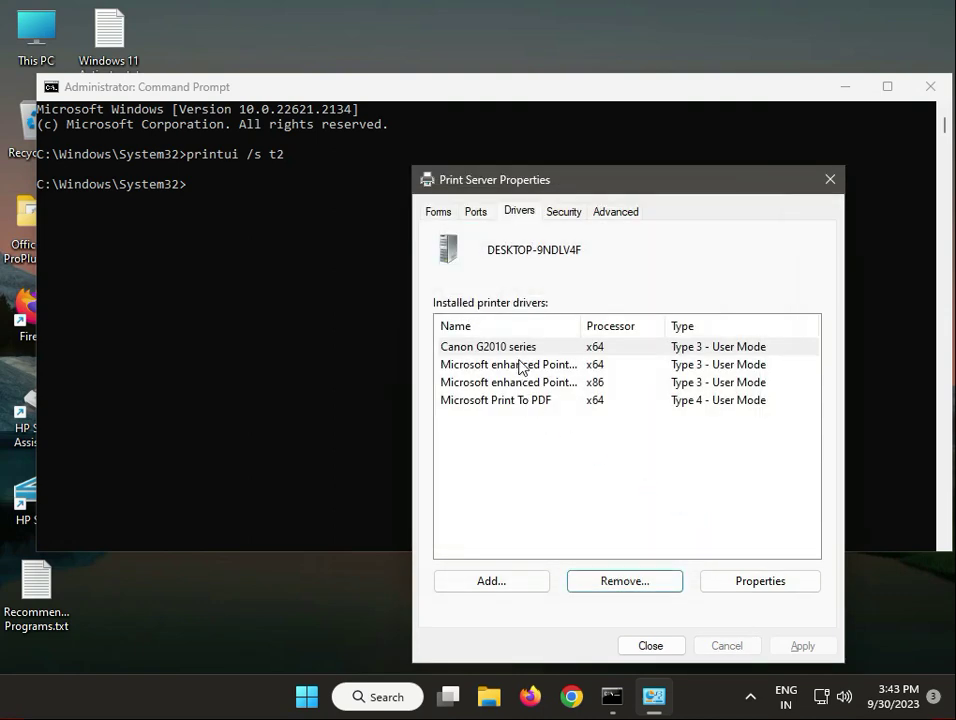
Remove the Canon G2010 series printer using the driver-only option and confirm the deletion
click(512, 347)
click(608, 580)
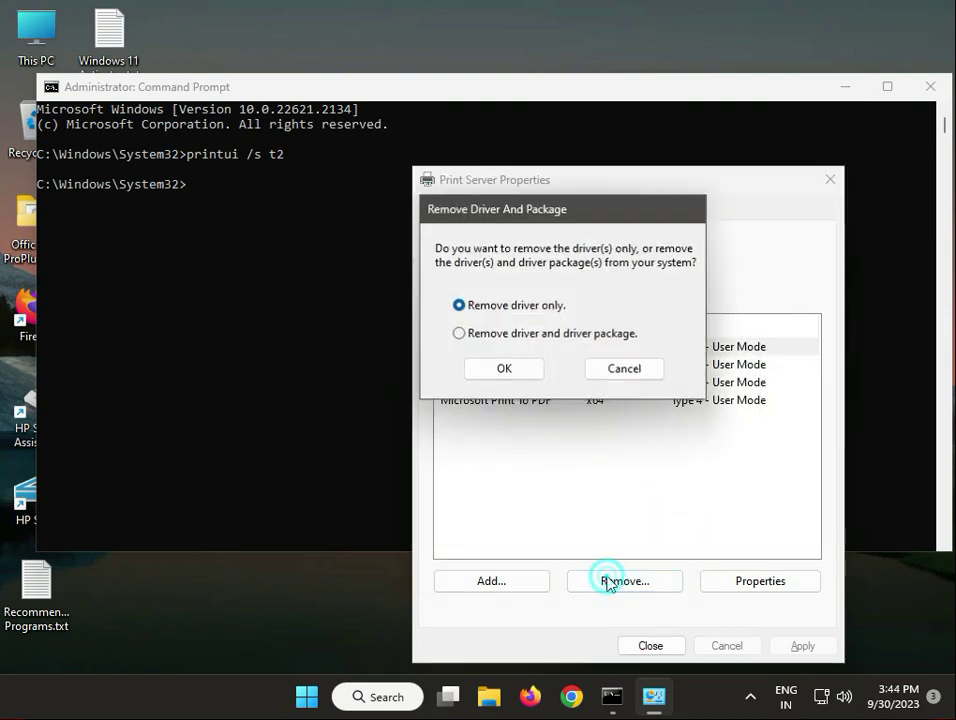
click(480, 333)
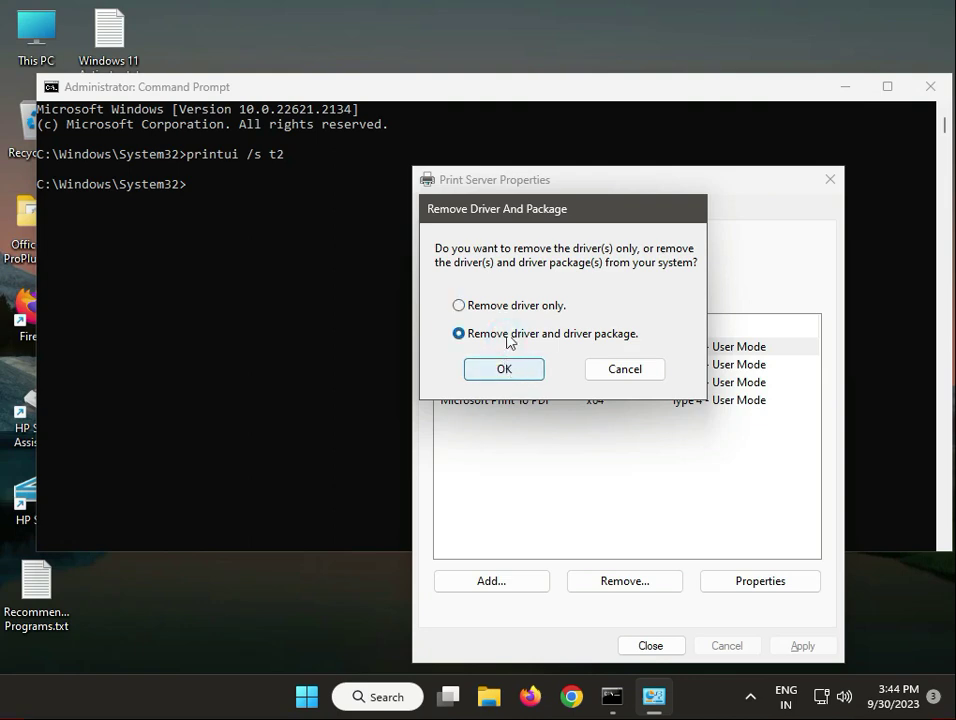
click(504, 305)
click(508, 369)
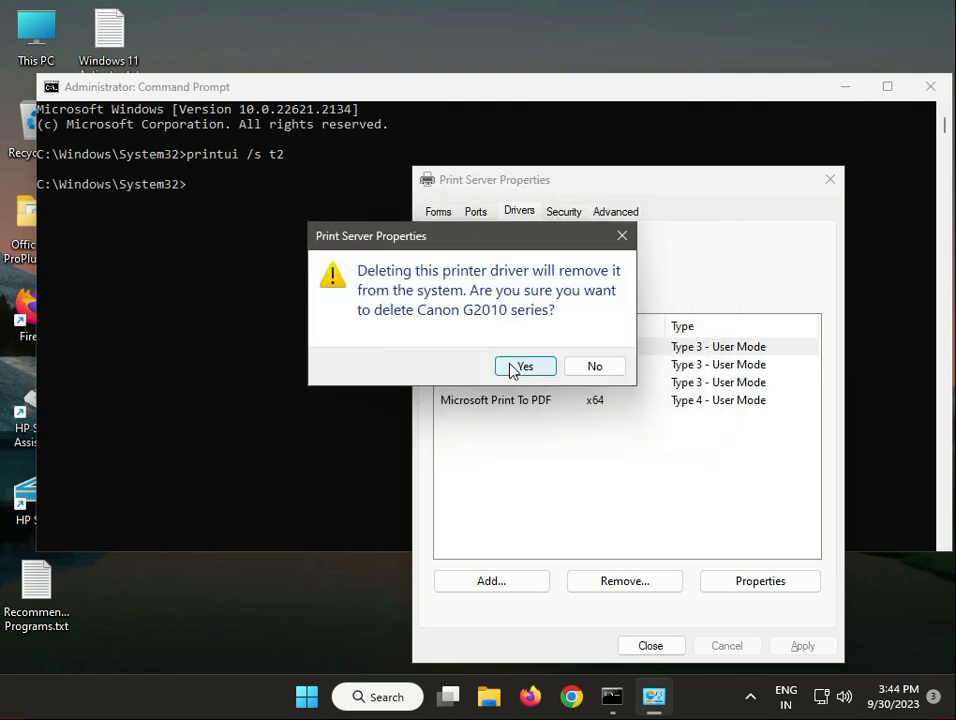
click(512, 368)
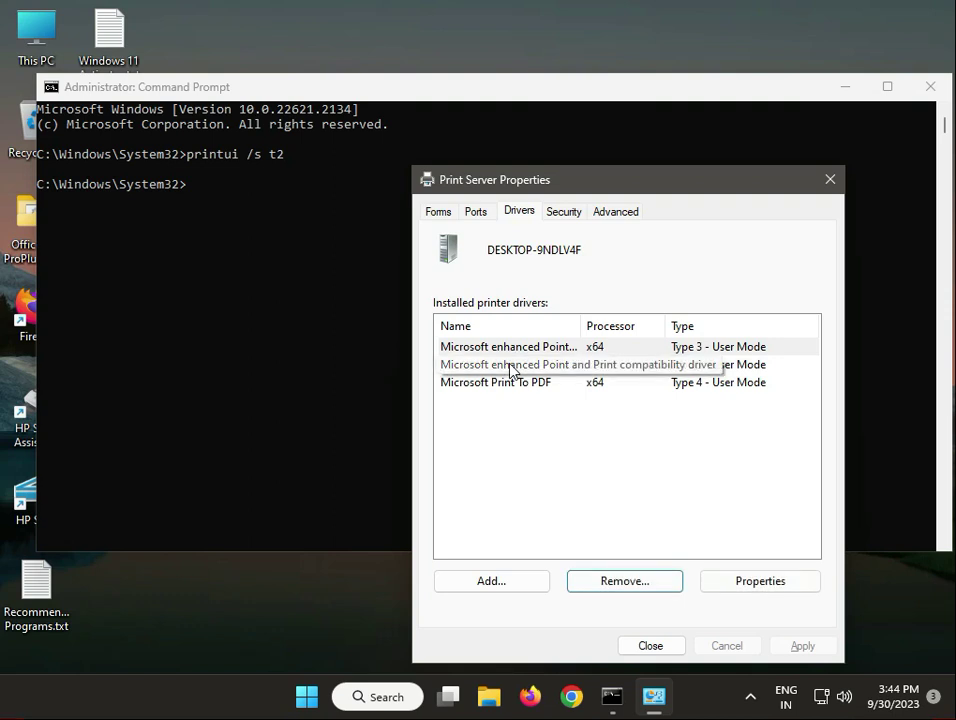
Close Print Server Properties and the Command Prompt window
click(664, 648)
click(542, 376)
click(927, 88)
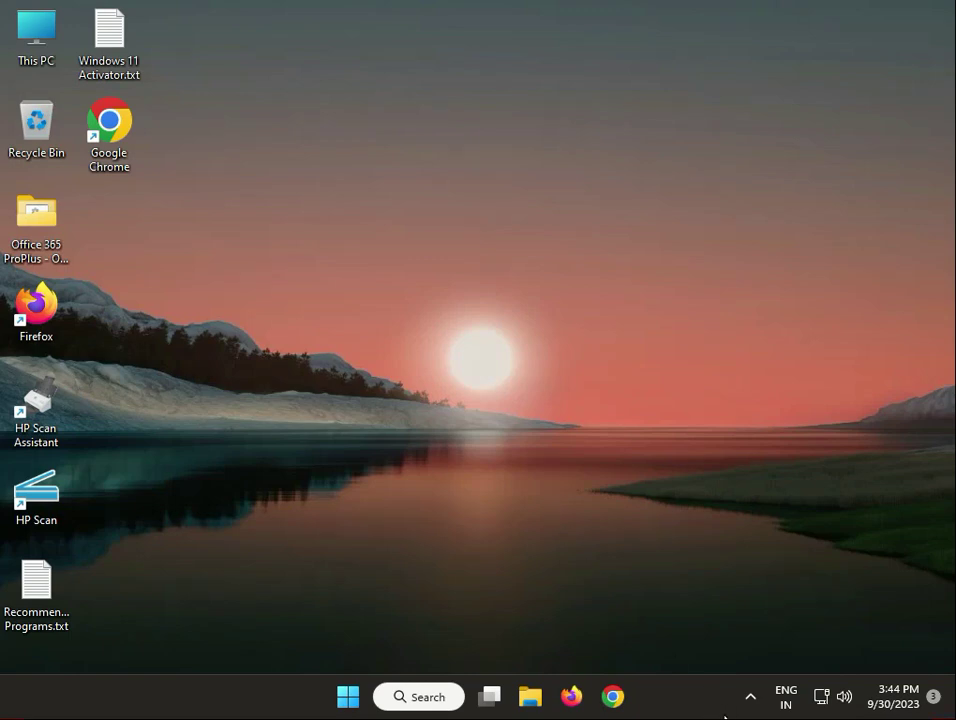
Open the Other troubleshooters page in the Windows system settings
click(352, 701)
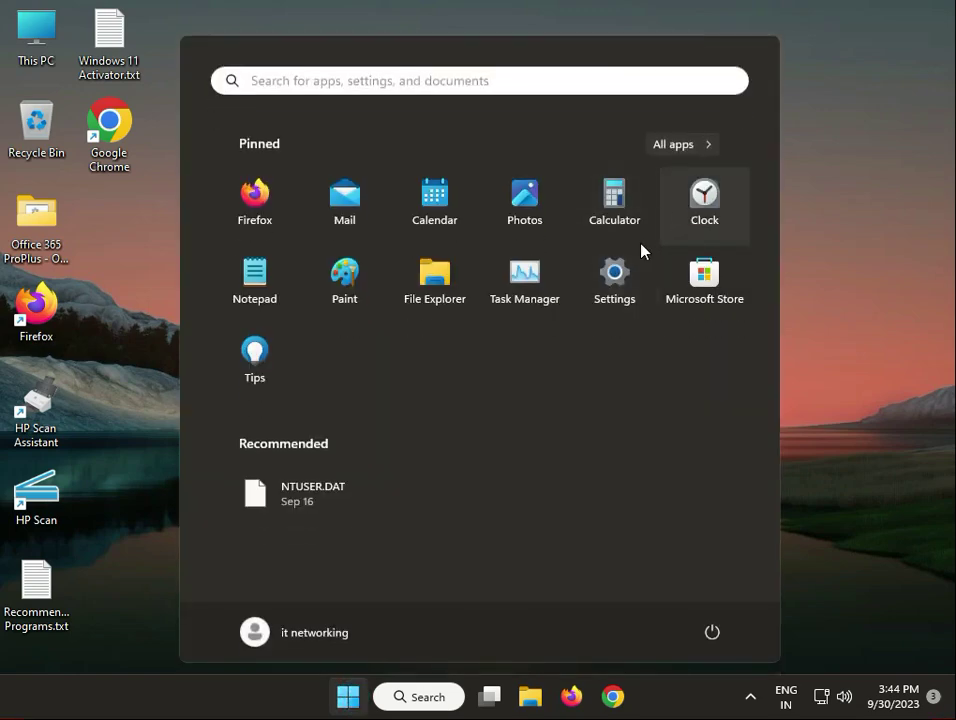
click(626, 273)
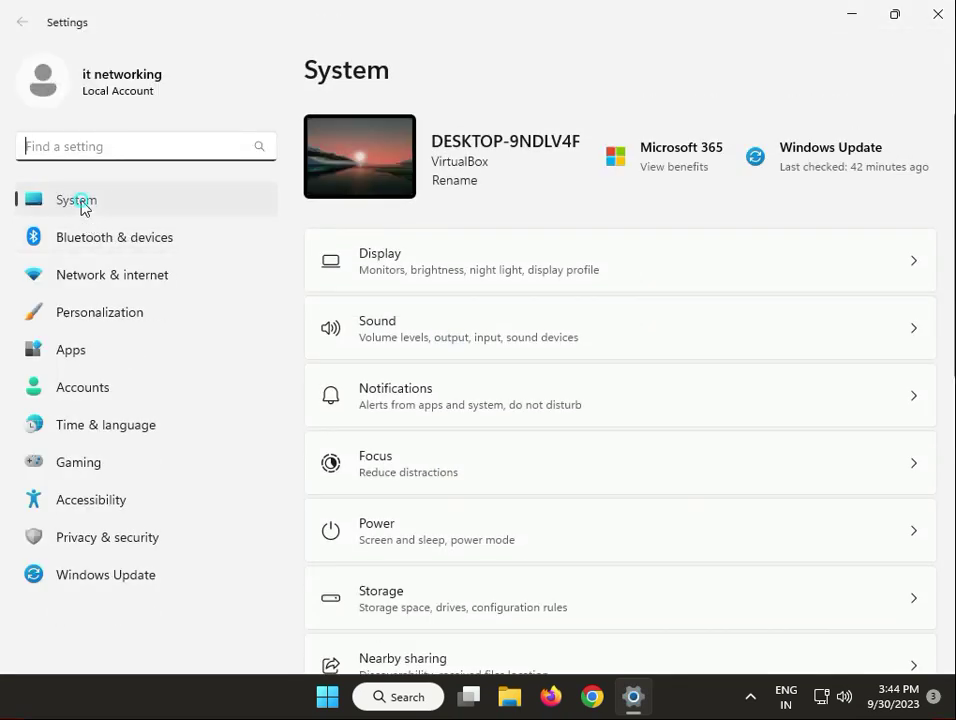
scroll(608, 467, down, 5)
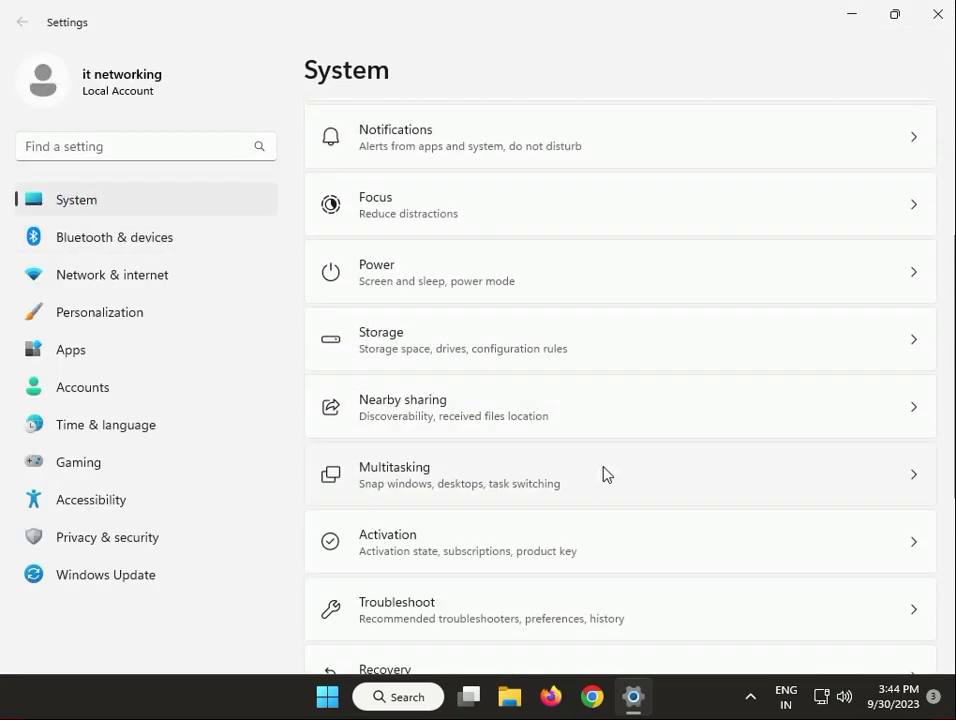
scroll(600, 480, down, 1)
click(572, 523)
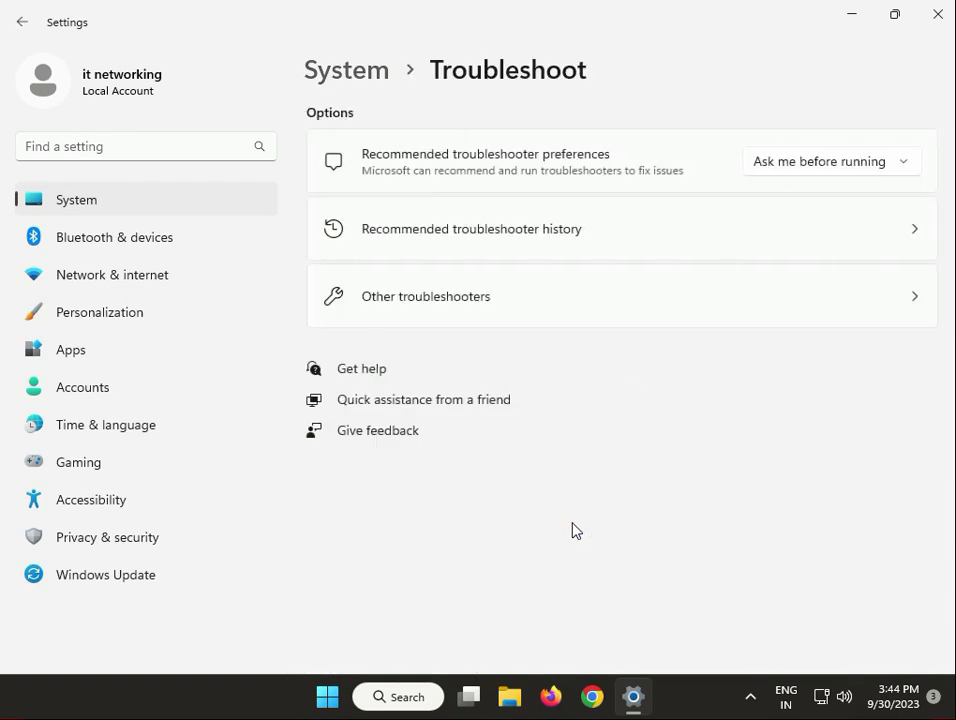
click(780, 314)
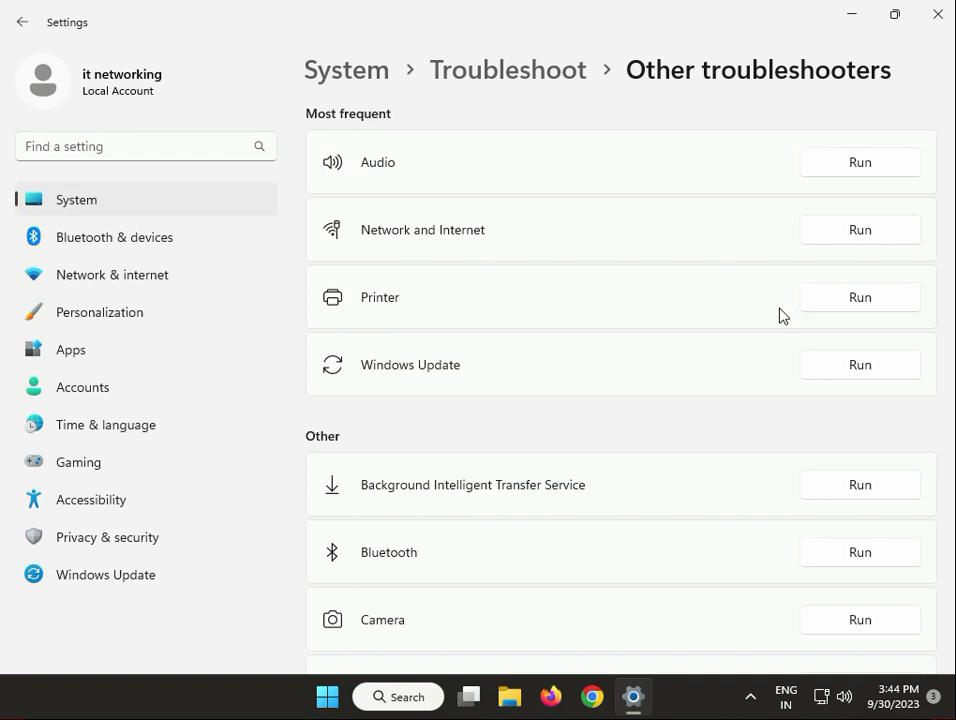
Look over the available troubleshooters, including the Printer one, and close Settings
scroll(745, 445, down, 2)
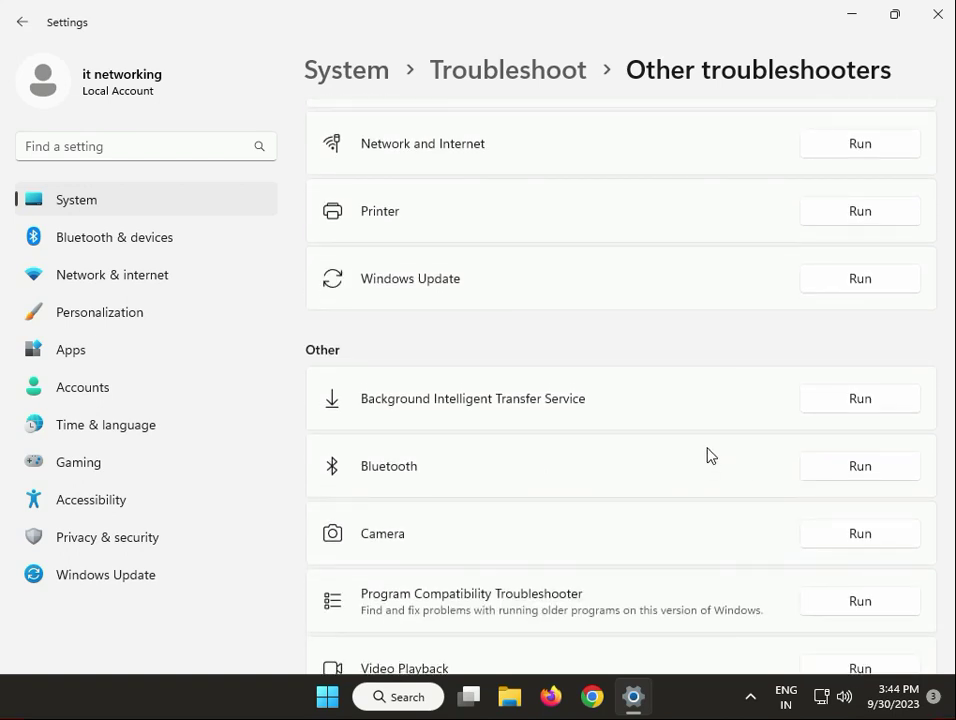
scroll(714, 440, up, 2)
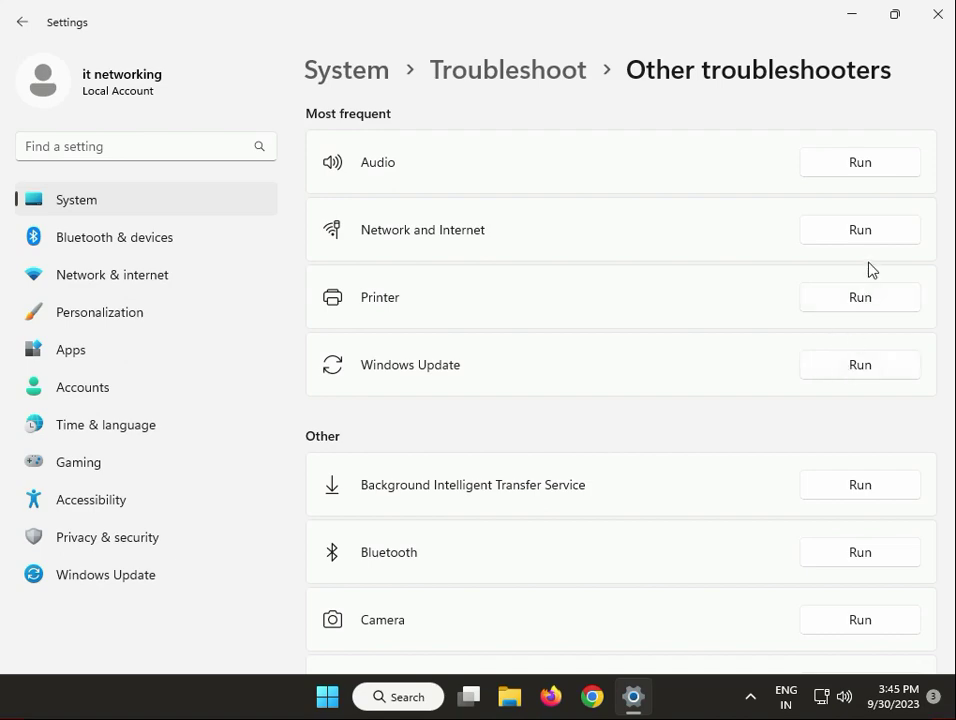
click(935, 15)
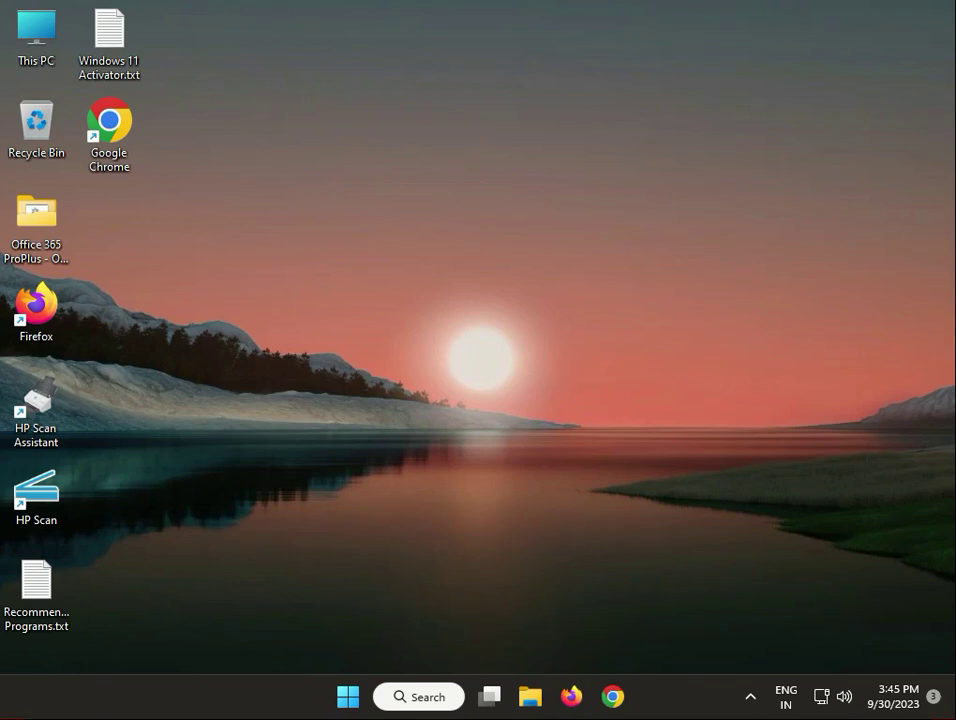
Switch to Chrome, search the web for "microsoft catalog" and open the Microsoft Update Catalog site
click(613, 700)
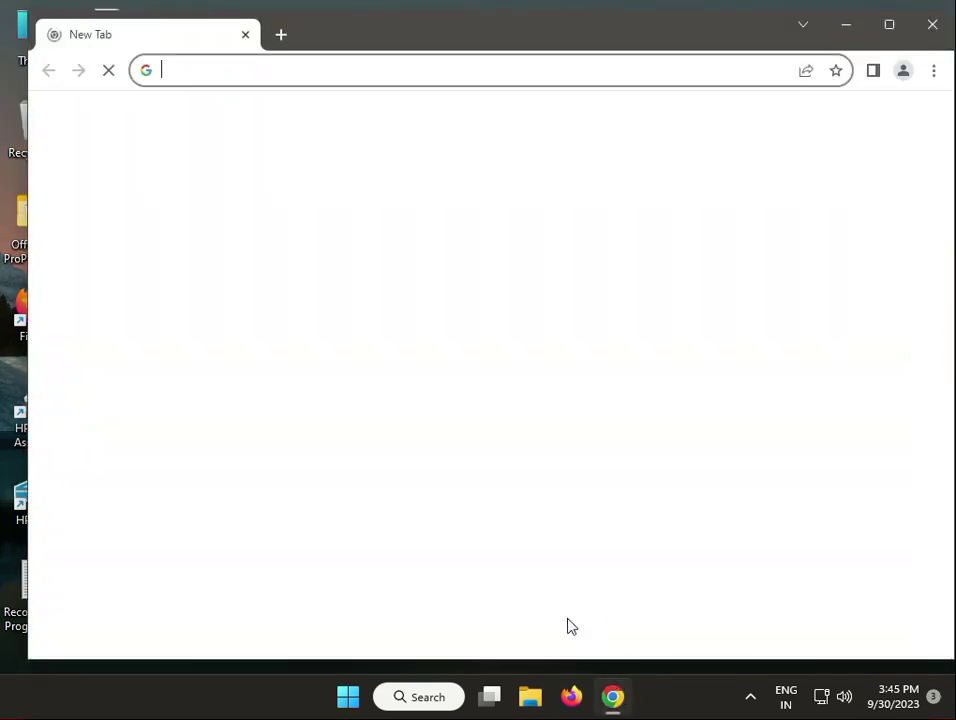
double_click(335, 32)
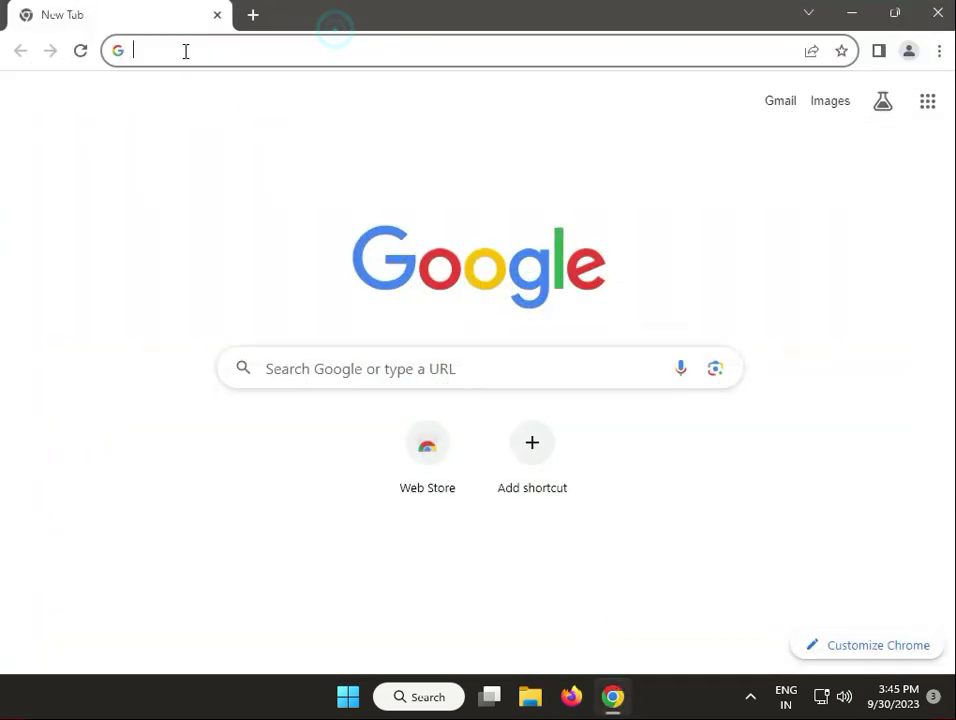
click(184, 51)
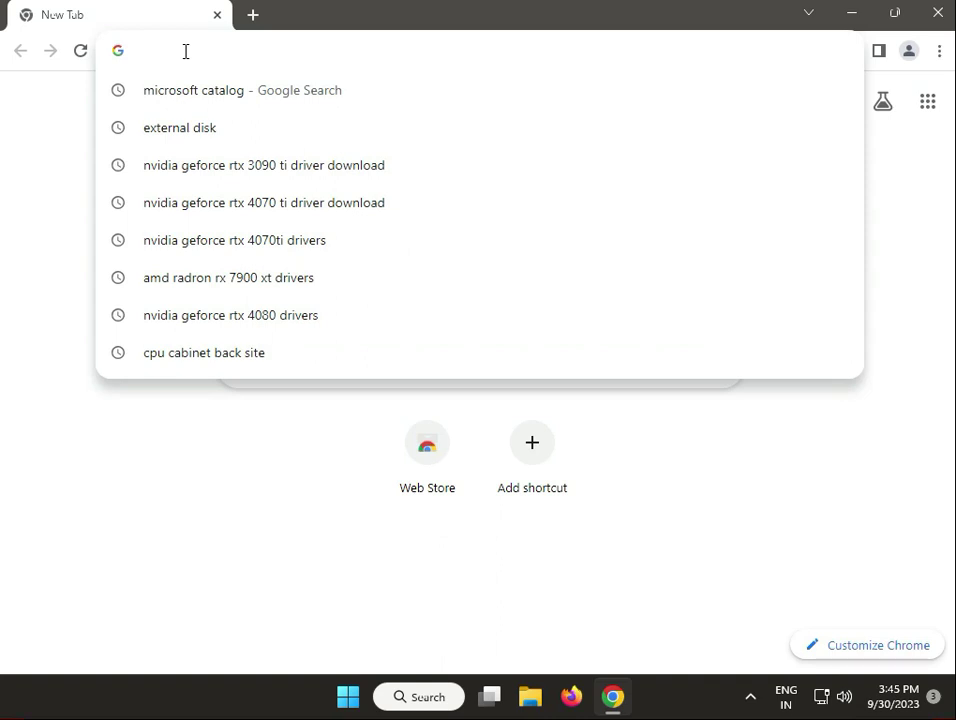
key(Down)
click(192, 91)
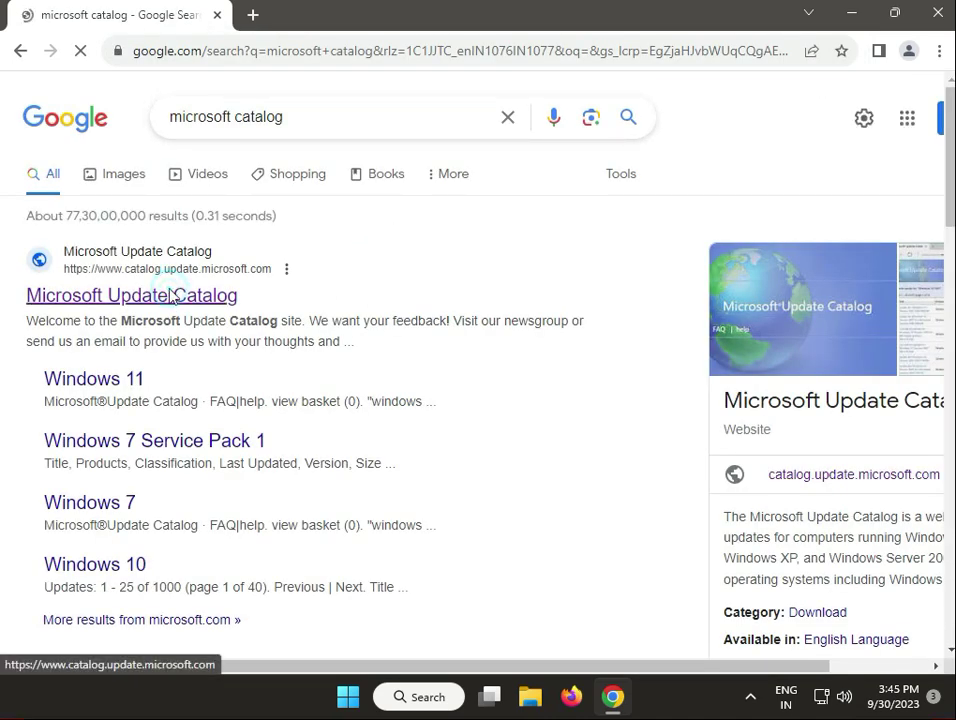
click(171, 295)
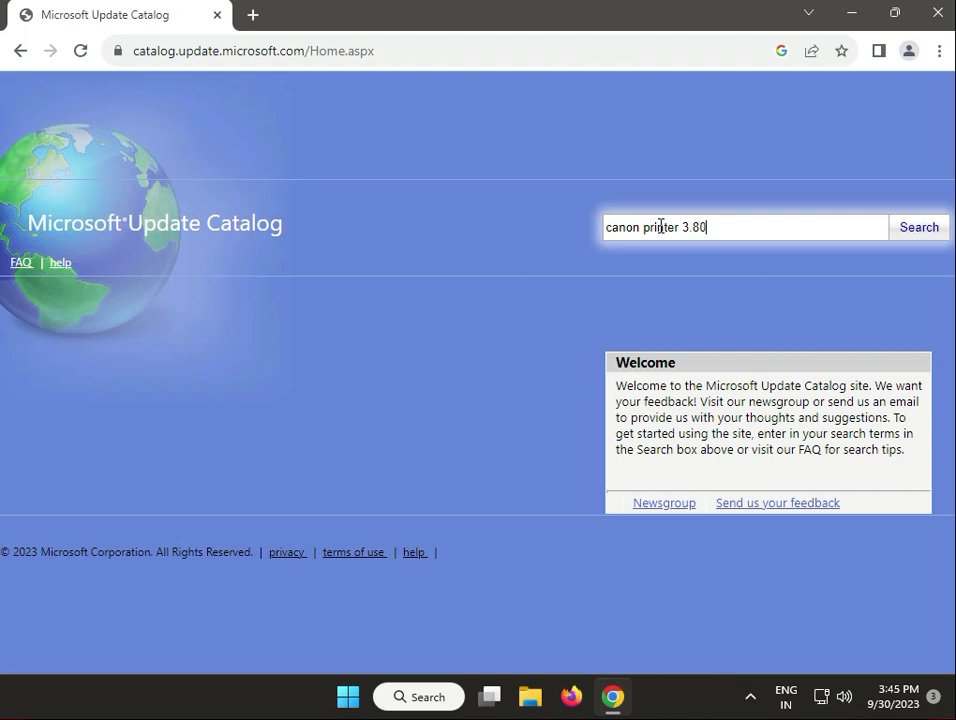
Search the catalog for "canon printer 3.80.3.29" and broaden the search to "canon printer"
key(Return)
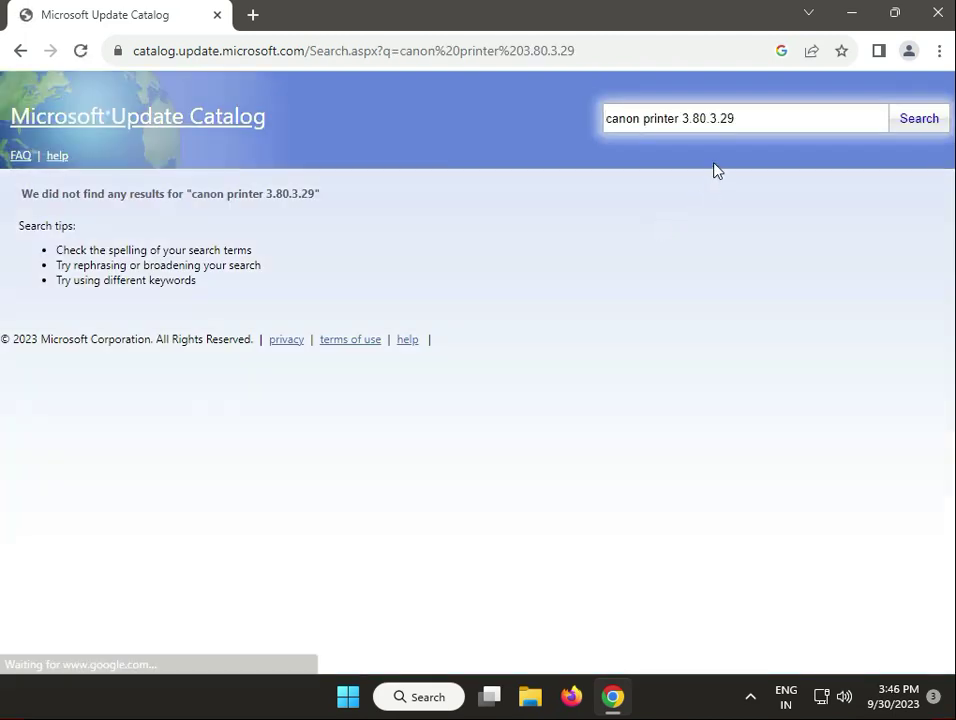
drag(684, 119, 751, 117)
key(BackSpace)
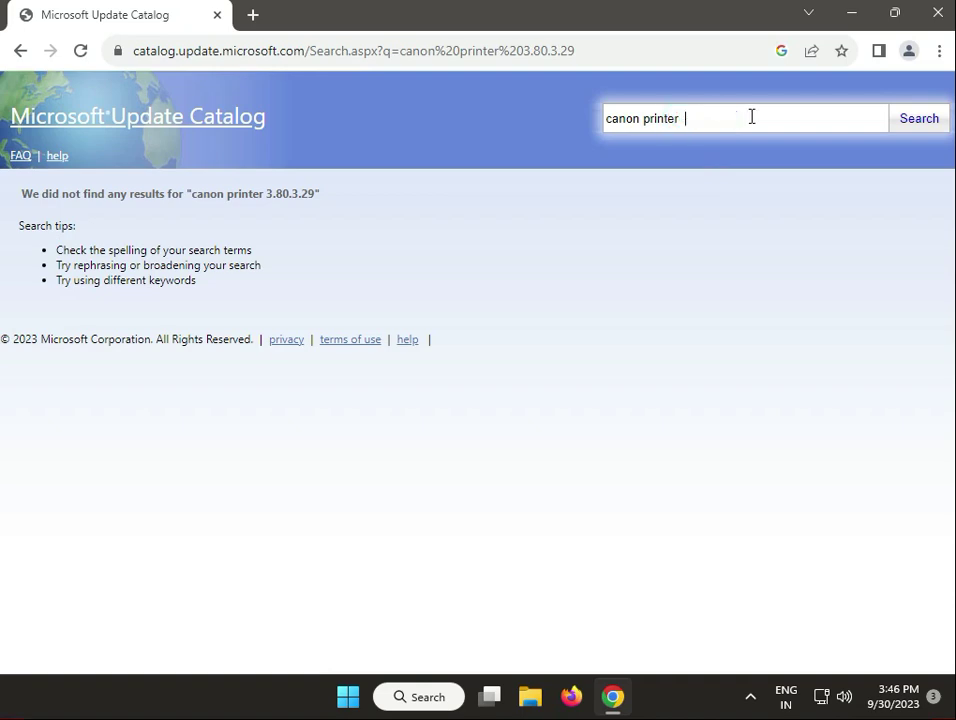
click(905, 121)
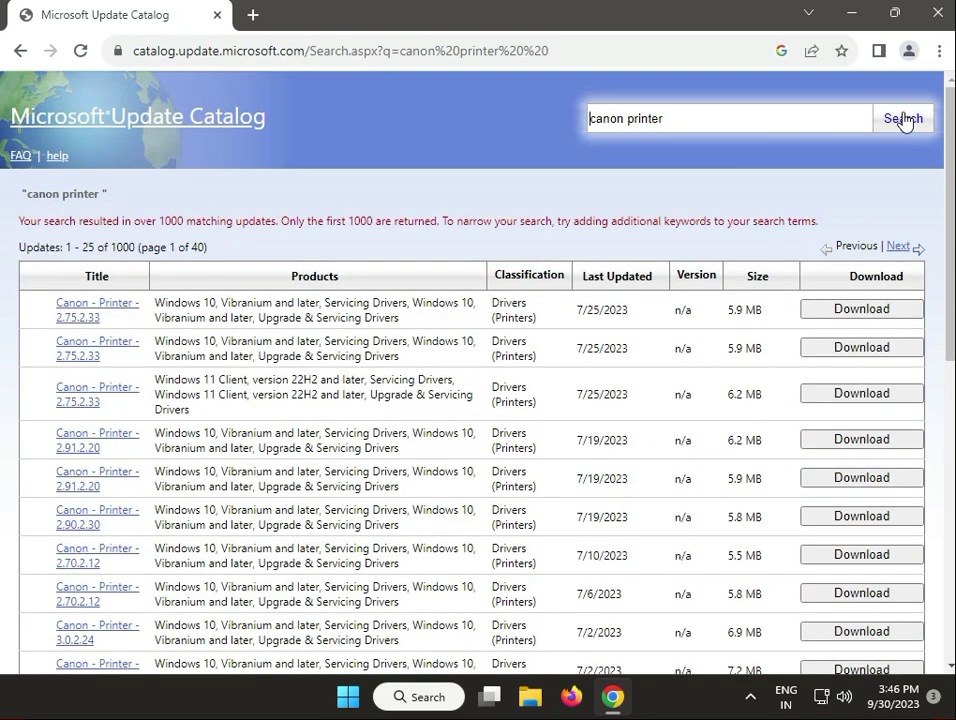
Download the Canon - Printer - 3.50.2.60 driver dated 6/5/2023 and open its .cab file, always using Windows Explorer
scroll(305, 420, down, 6)
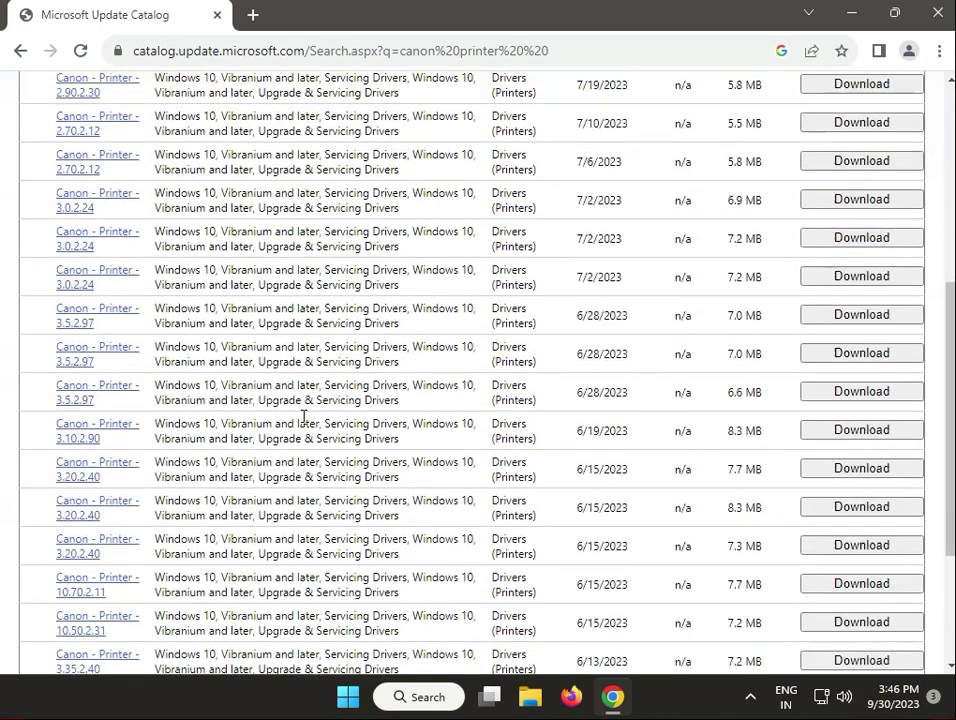
scroll(306, 416, up, 2)
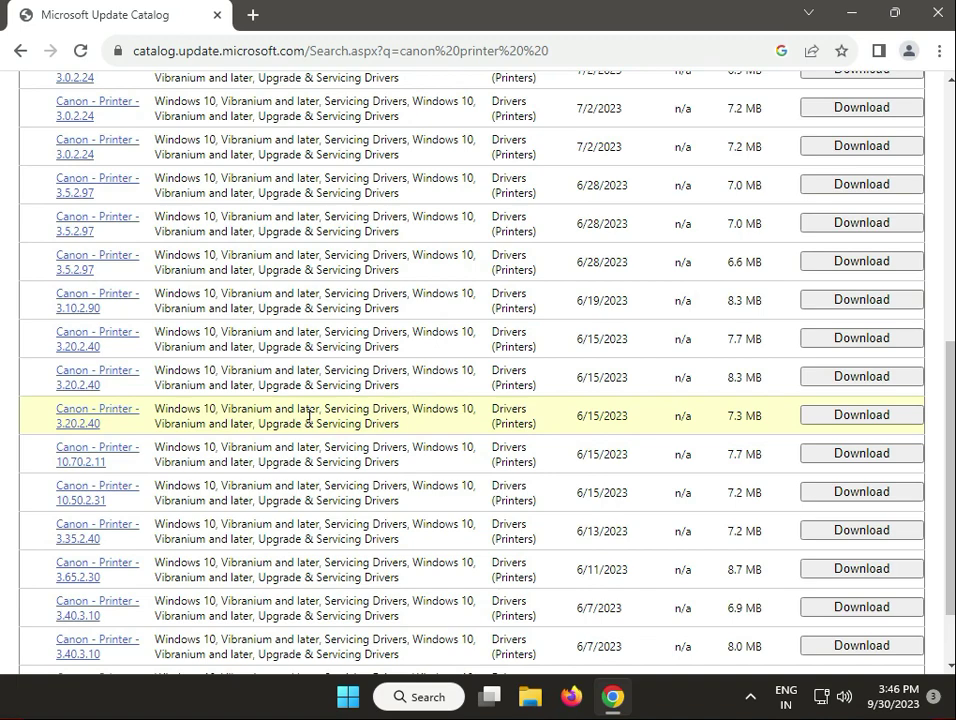
scroll(308, 416, down, 2)
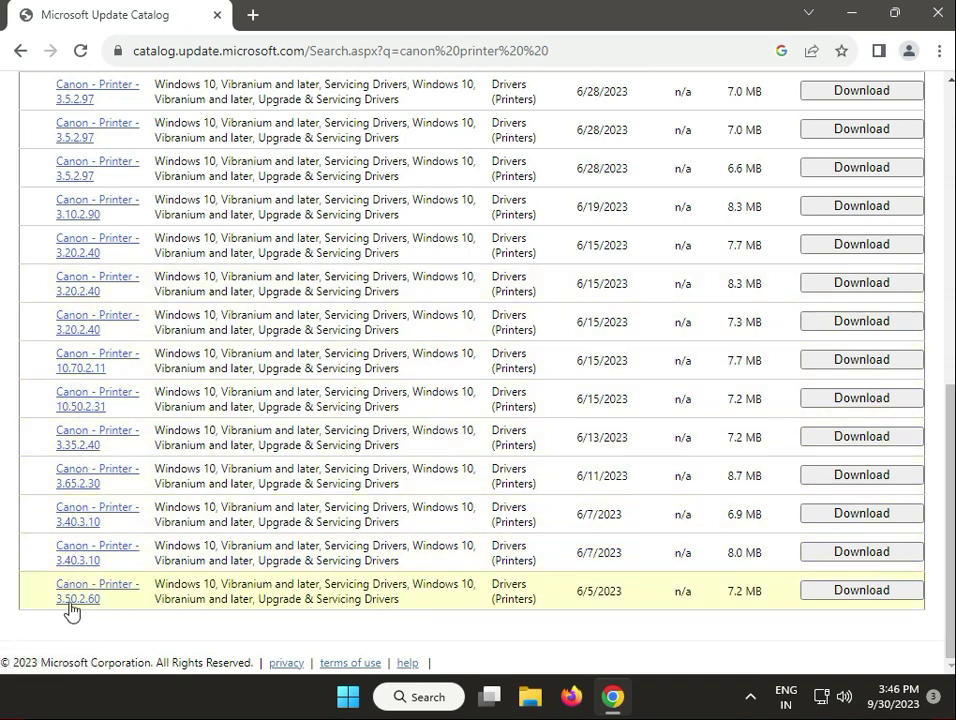
click(840, 592)
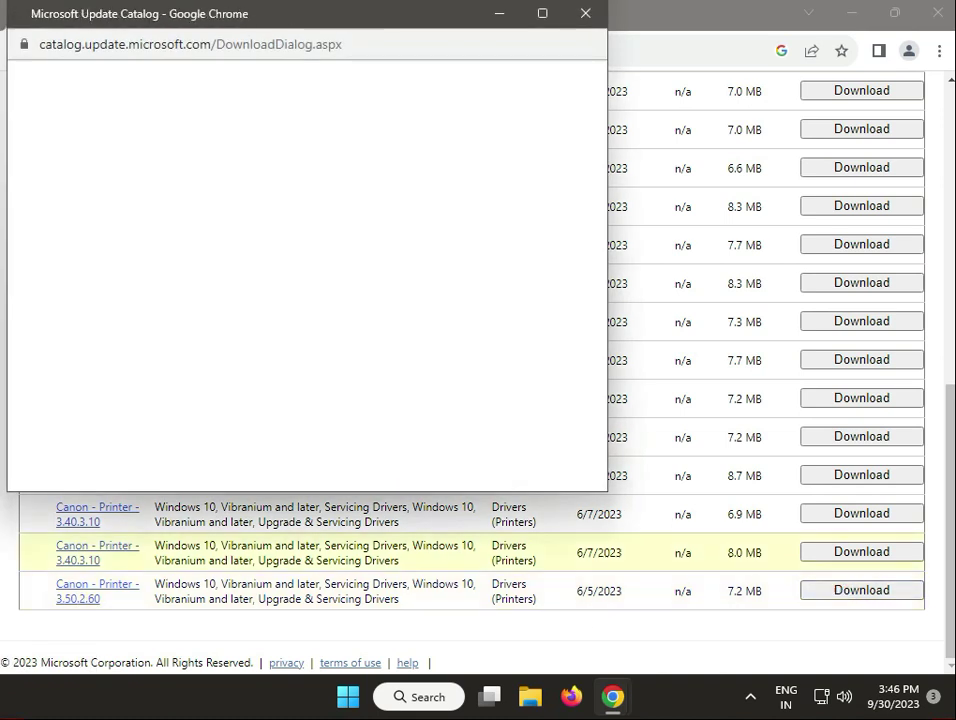
click(182, 231)
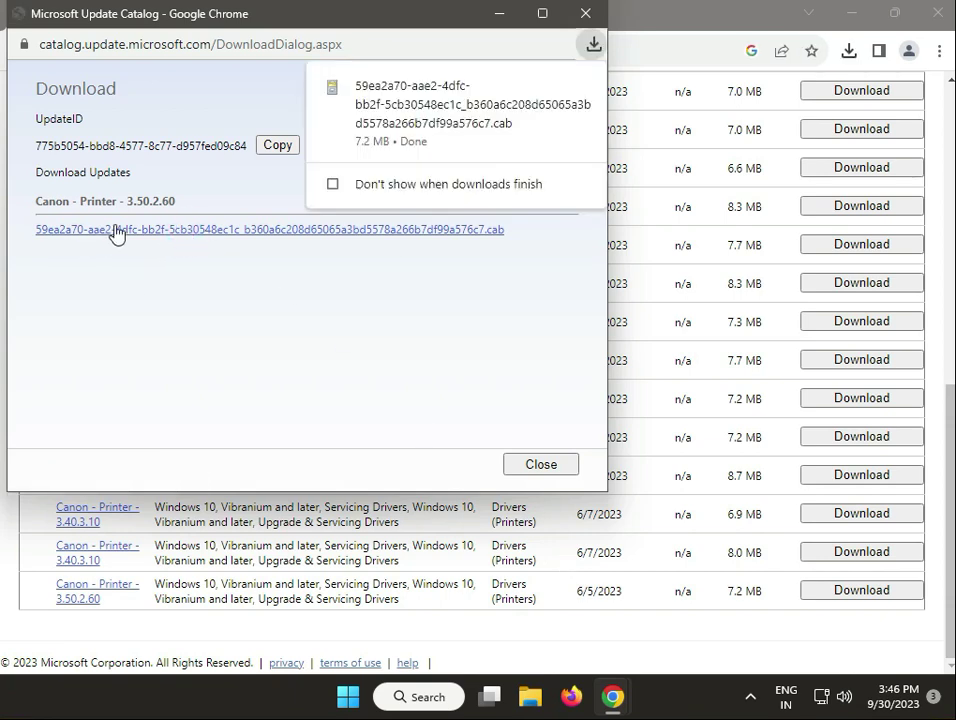
click(441, 121)
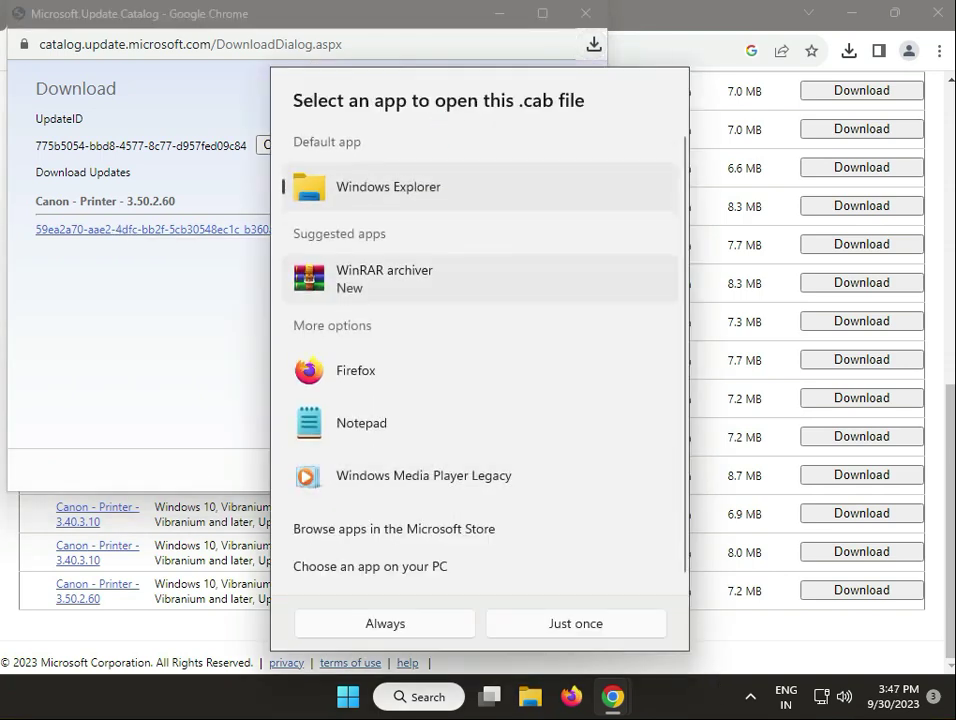
click(433, 624)
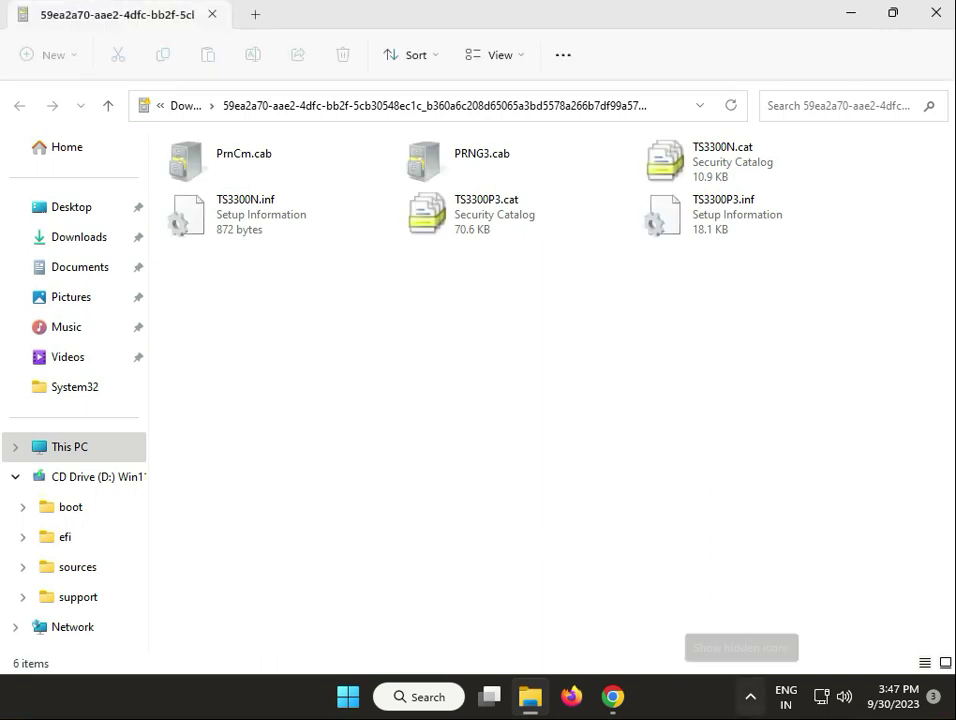
Show the downloaded .cab file in its folder, check the actions available for it, and close File Explorer and Chrome
key(alt+Tab)
click(296, 296)
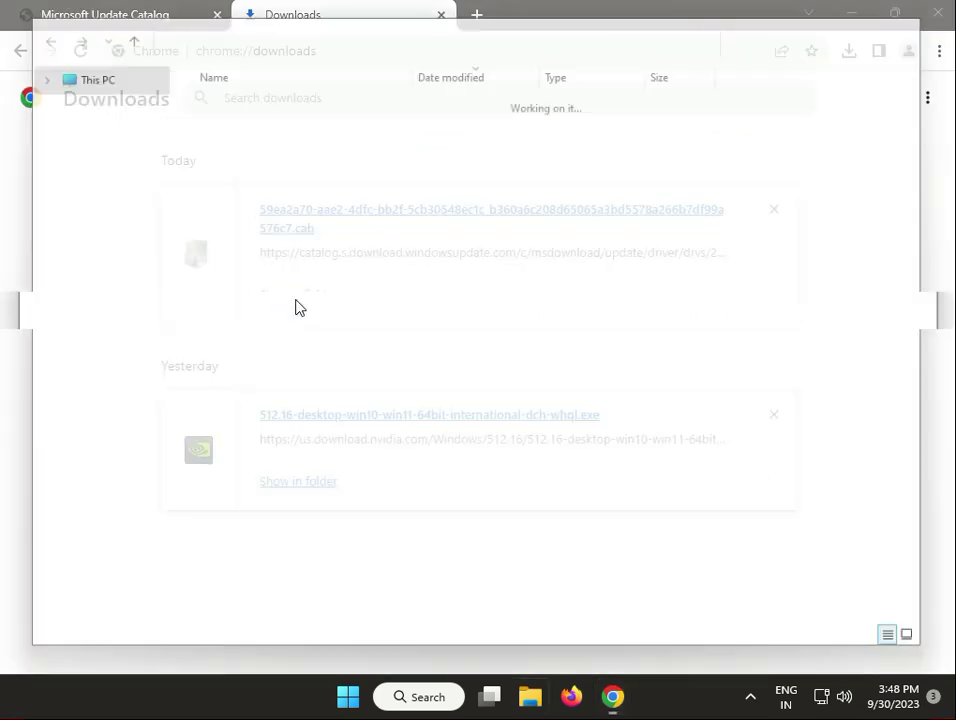
right_click(257, 200)
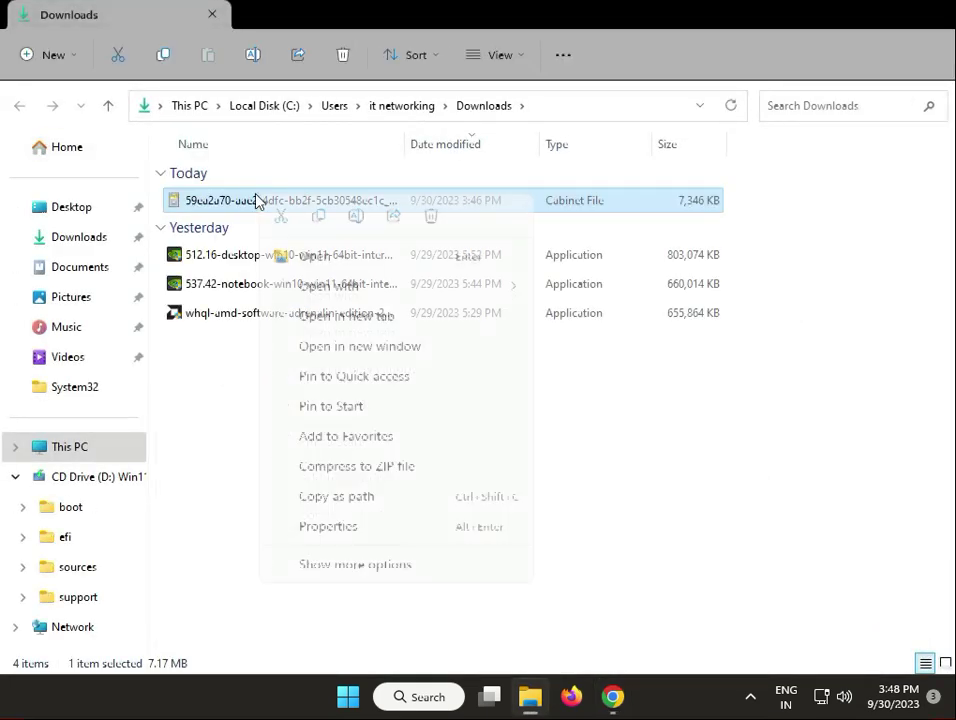
click(320, 563)
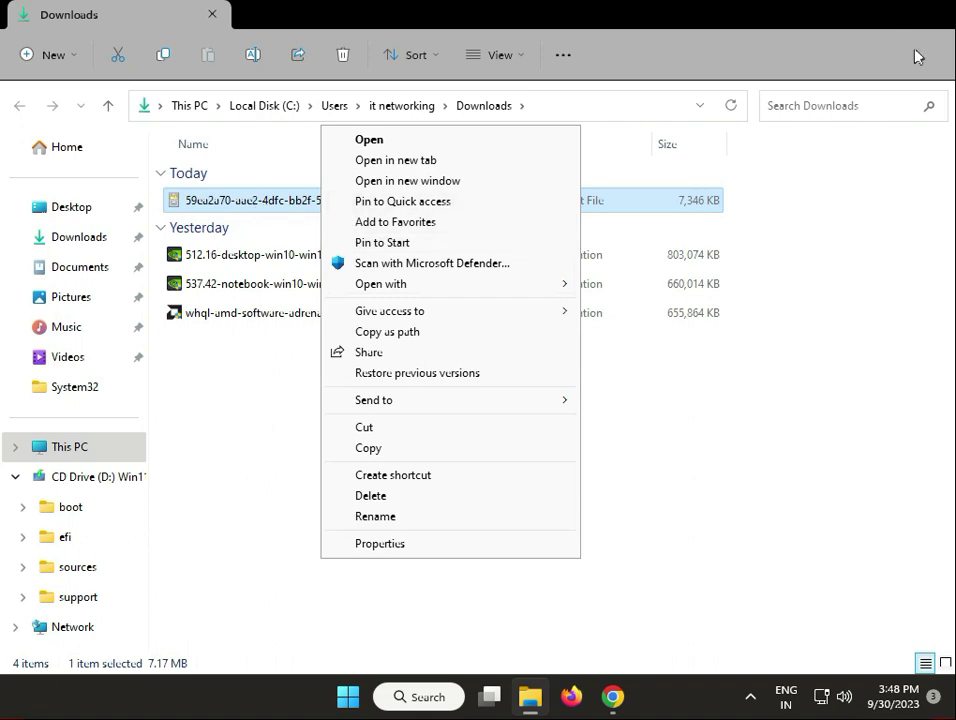
drag(875, 26, 822, 49)
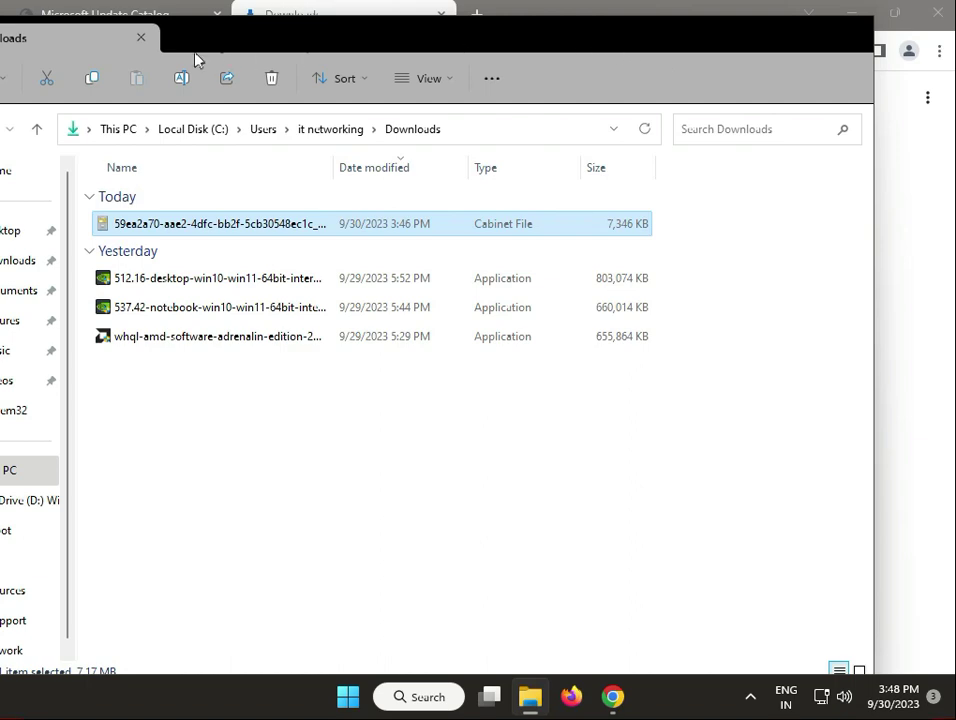
click(140, 38)
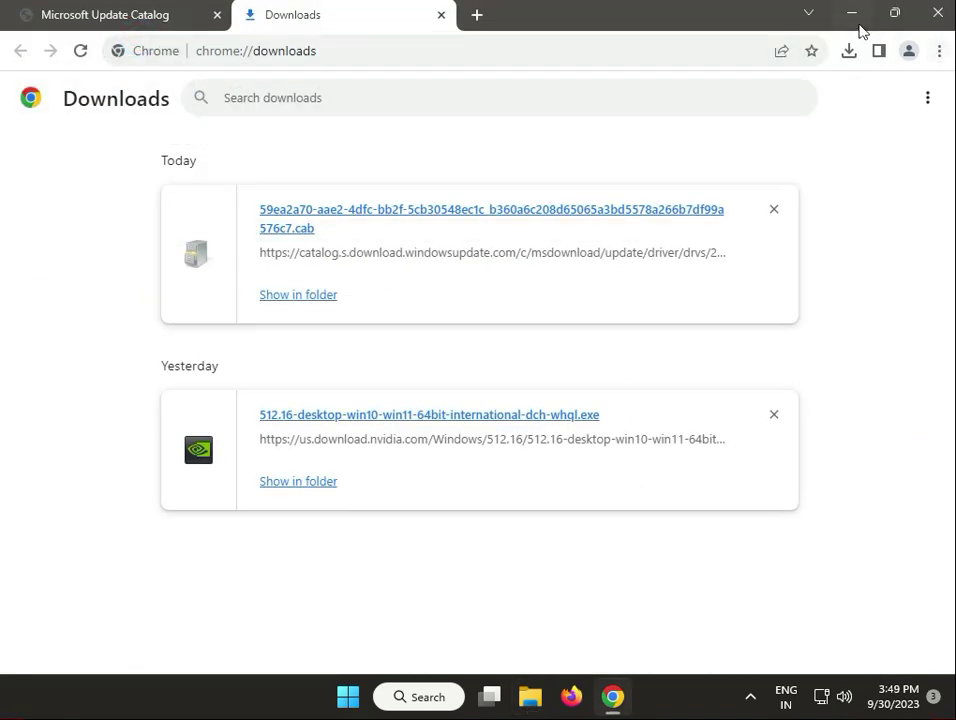
click(938, 13)
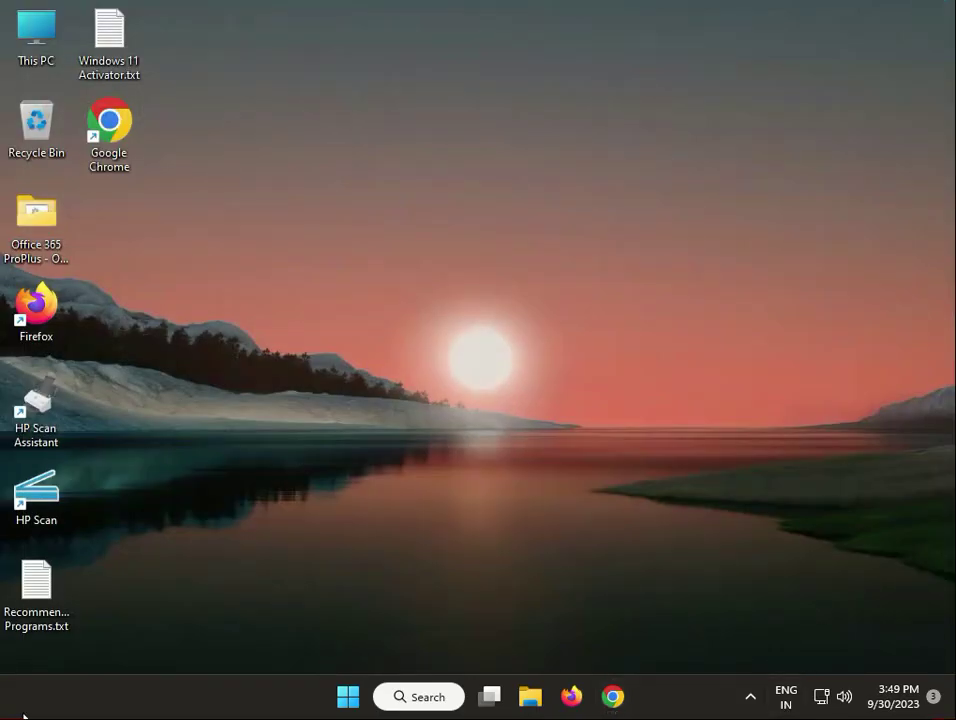
Open the Virus & threat protection page in Windows Security
click(751, 697)
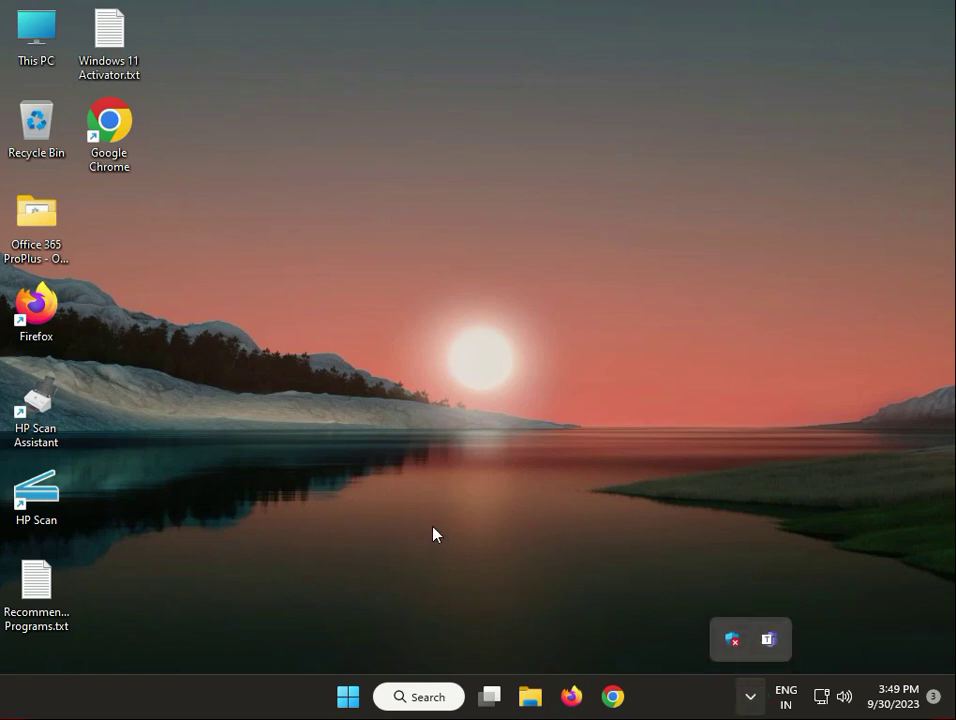
click(733, 642)
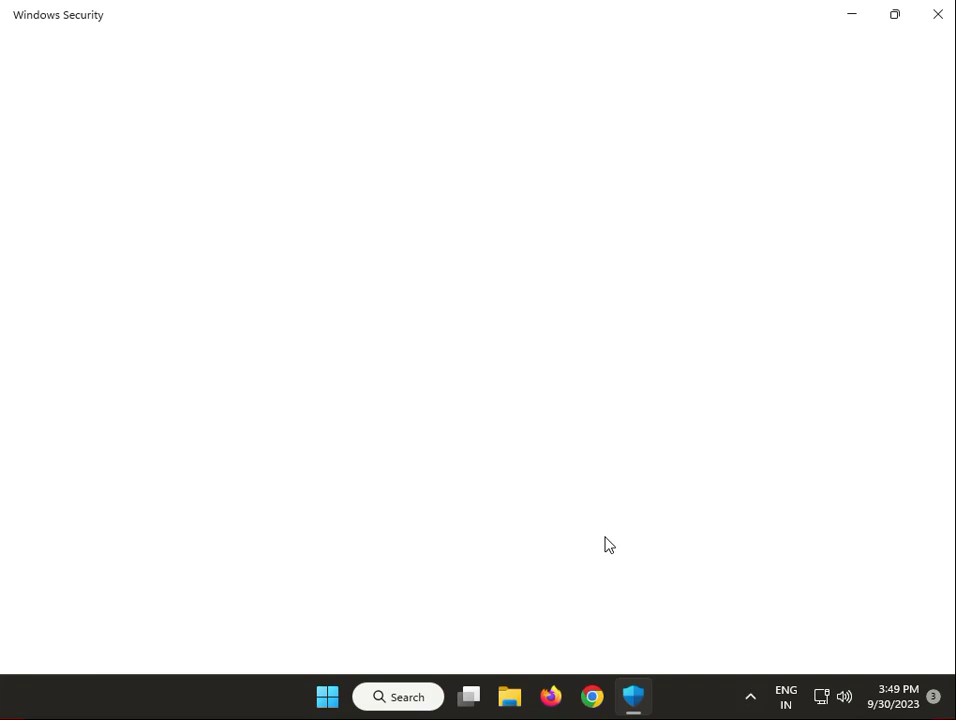
click(108, 169)
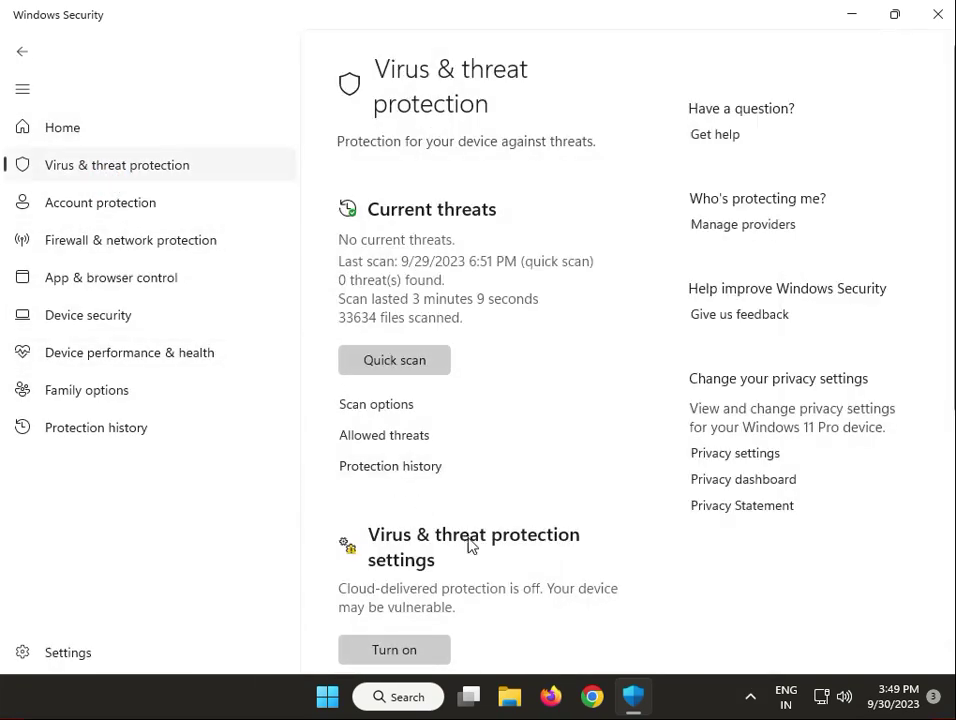
Turn off Real-time protection in the Virus & threat protection settings, allow the change, and close Windows Security
scroll(462, 545, down, 2)
click(395, 600)
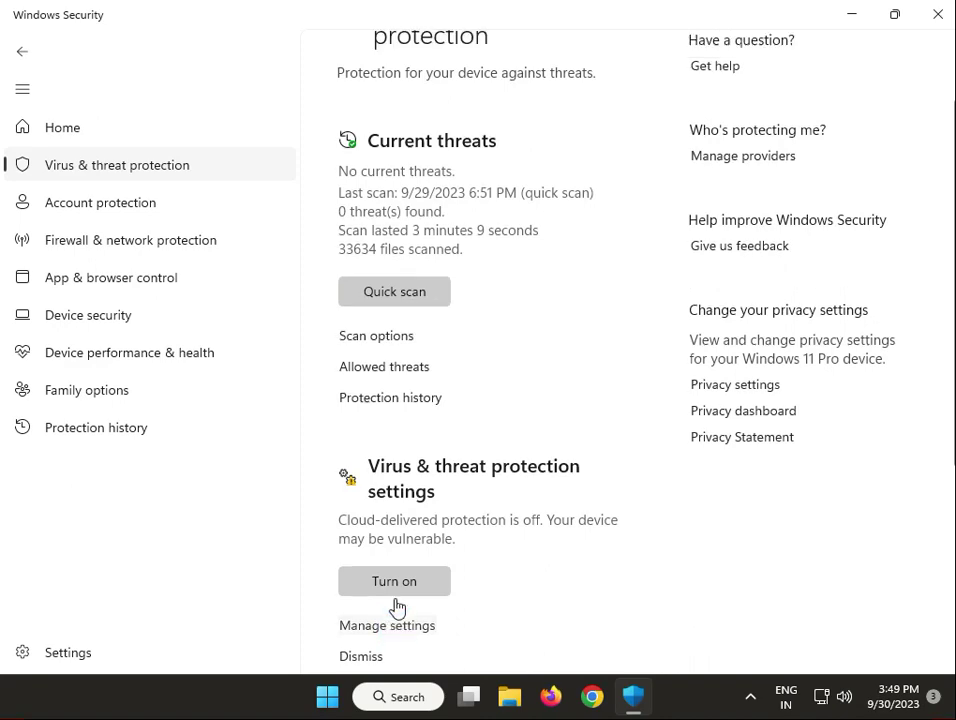
click(362, 350)
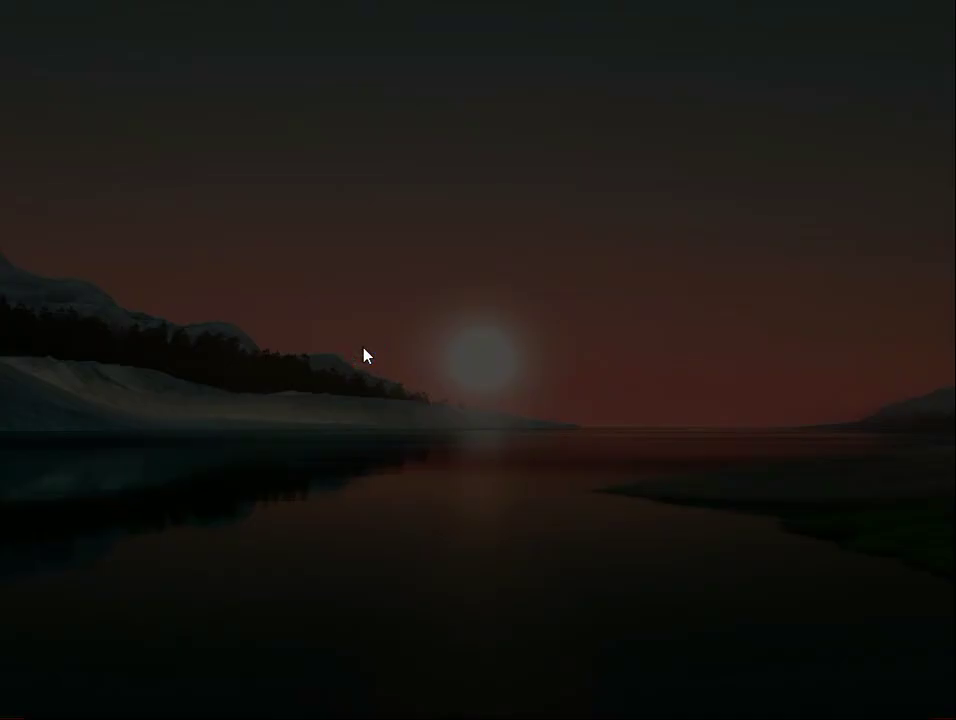
click(407, 509)
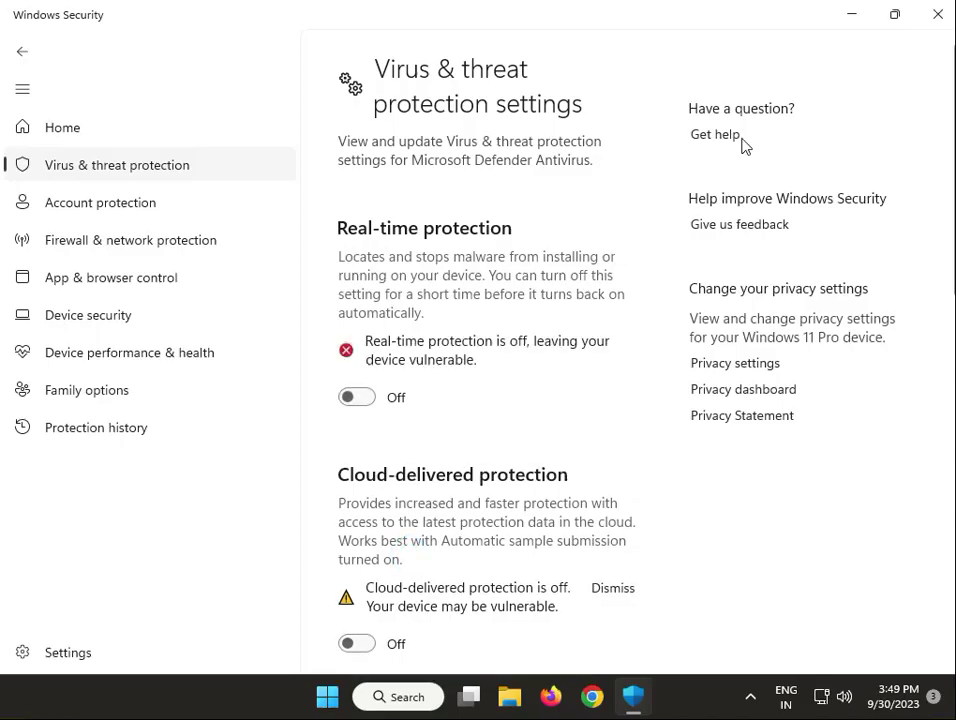
click(936, 14)
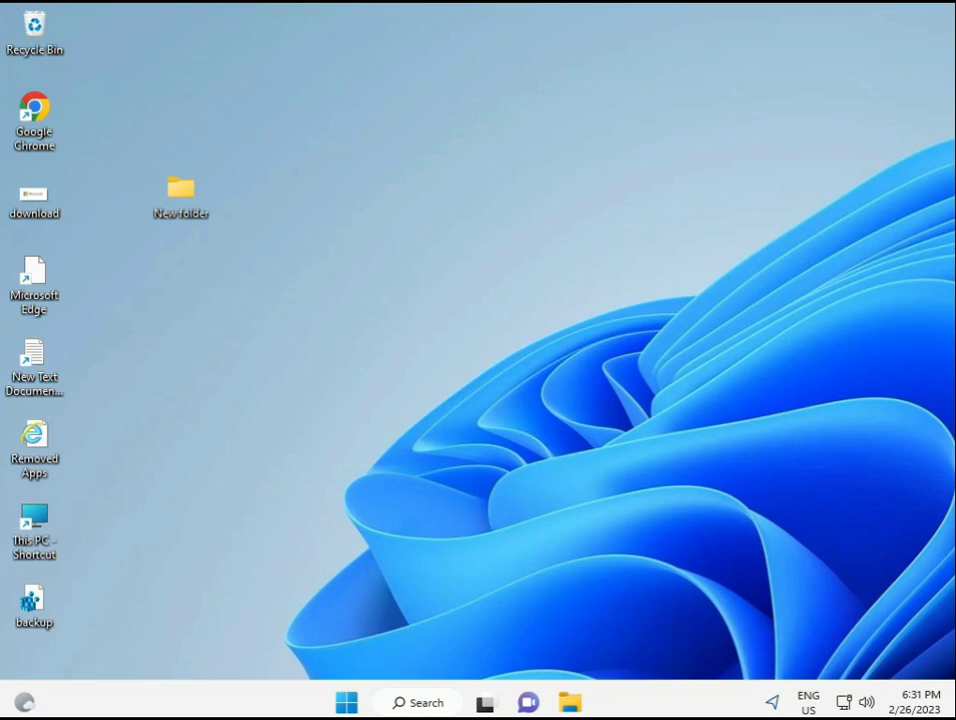
Search Windows for "cmd" and run Command Prompt as administrator, allowing it to make changes
click(344, 703)
text(cmd)
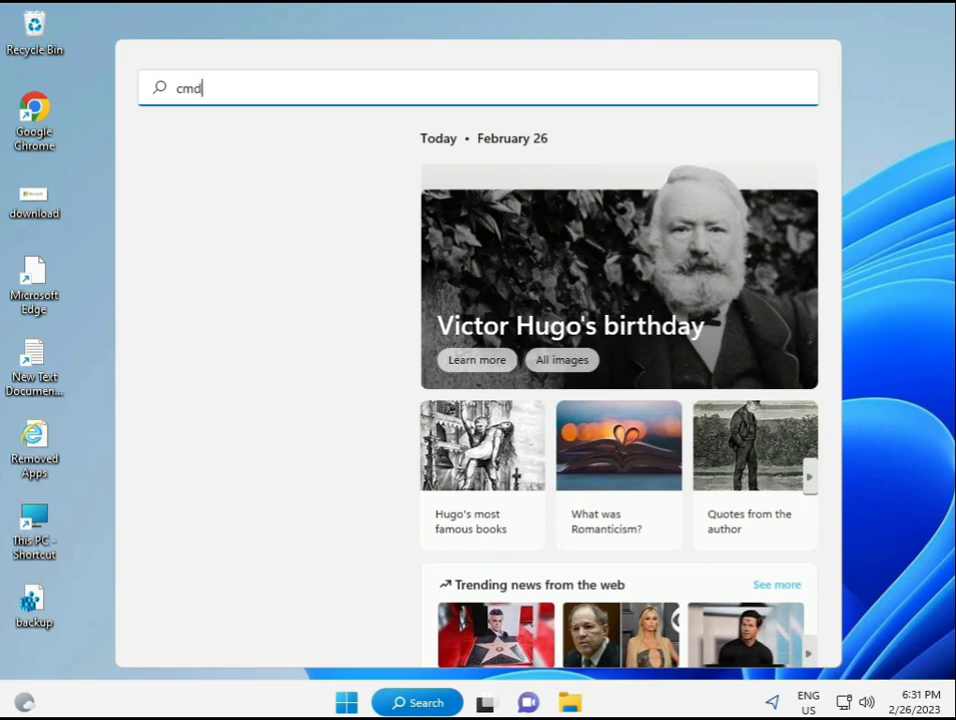
click(211, 234)
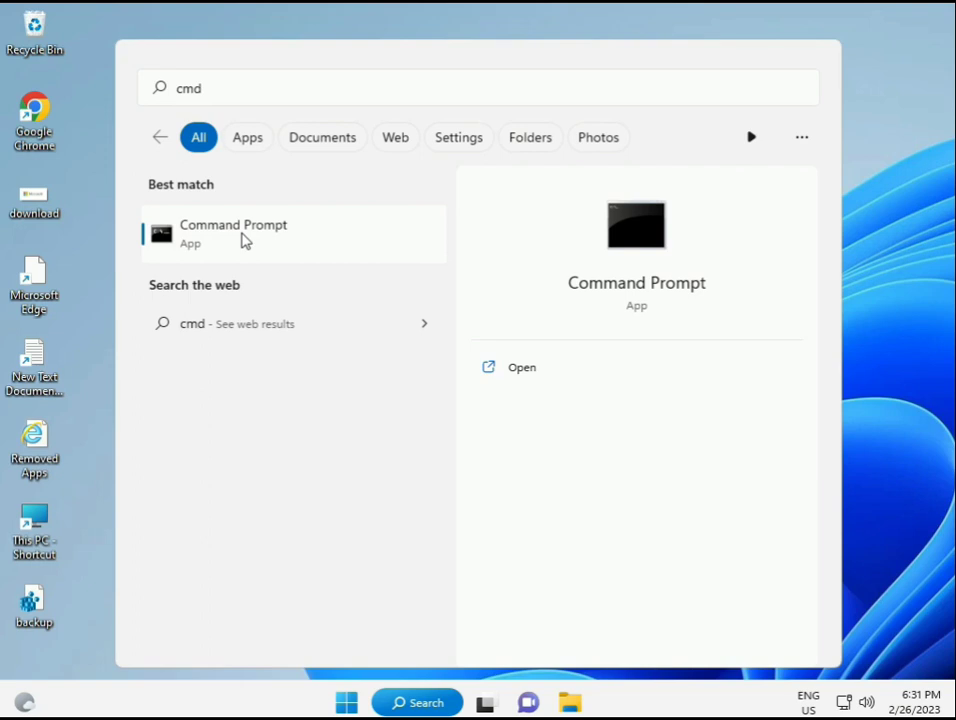
right_click(245, 240)
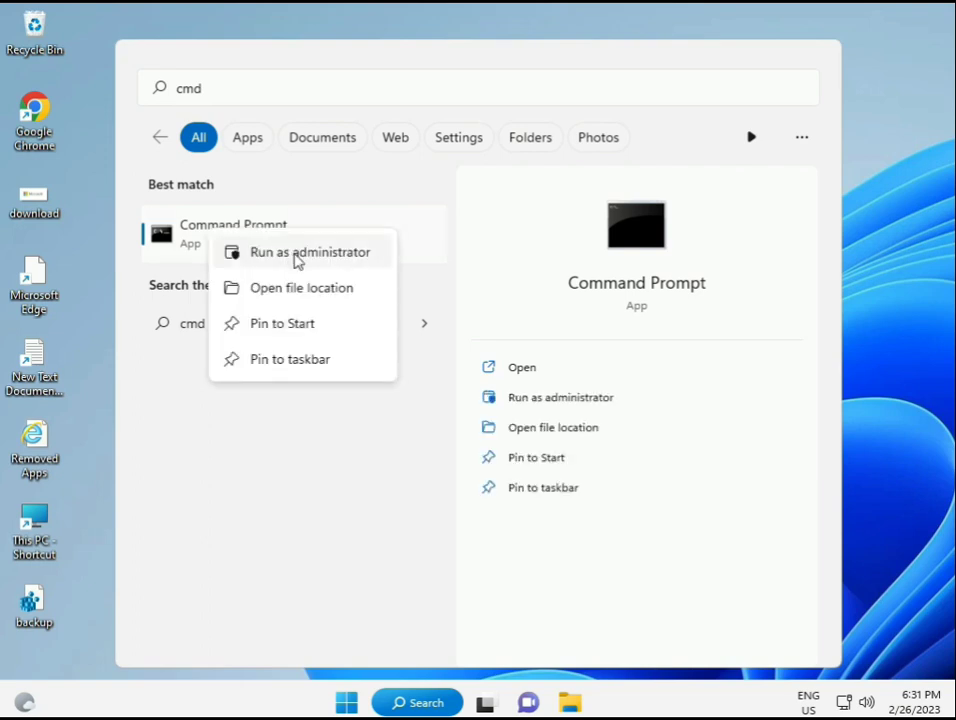
click(294, 259)
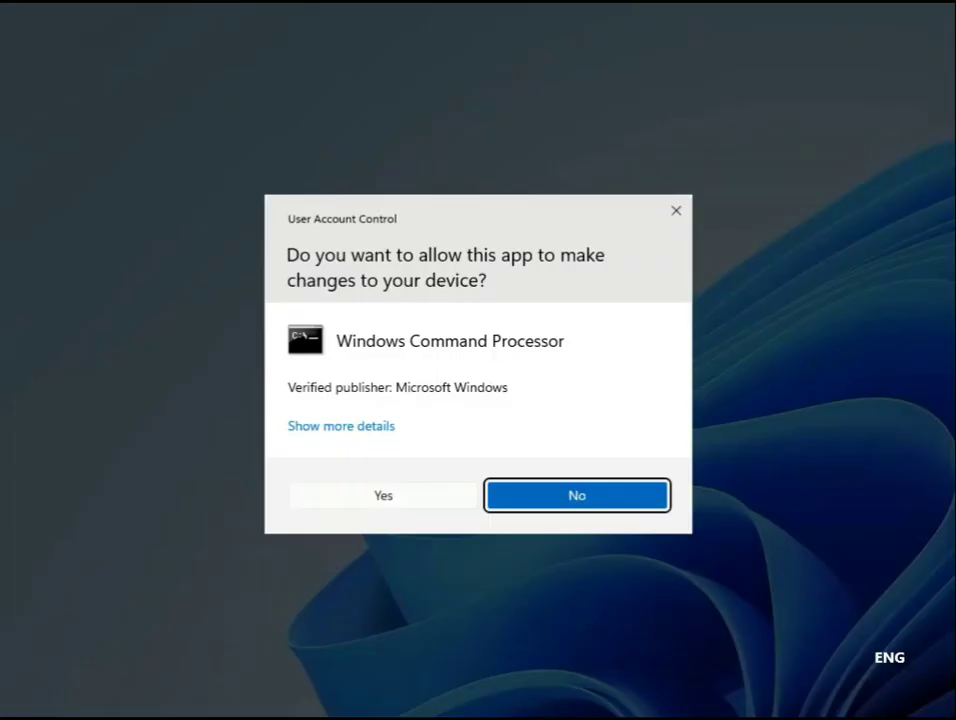
click(395, 500)
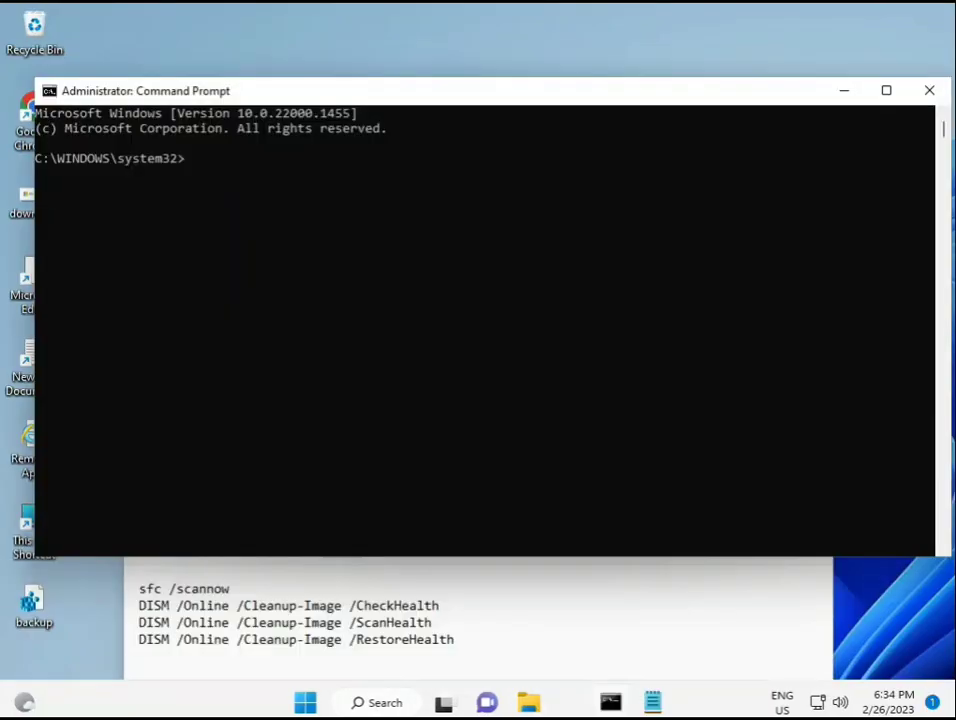
Run the system file check with the command sfc /scannow
click(241, 211)
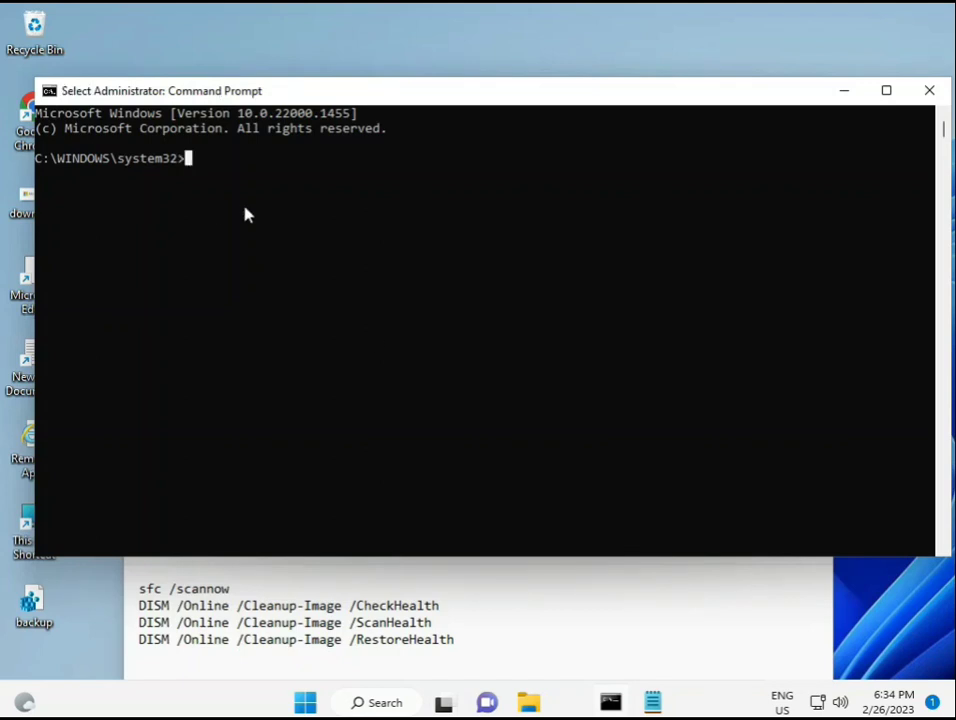
text(sca)
key(BackSpace)
key(BackSpace)
key(BackSpace)
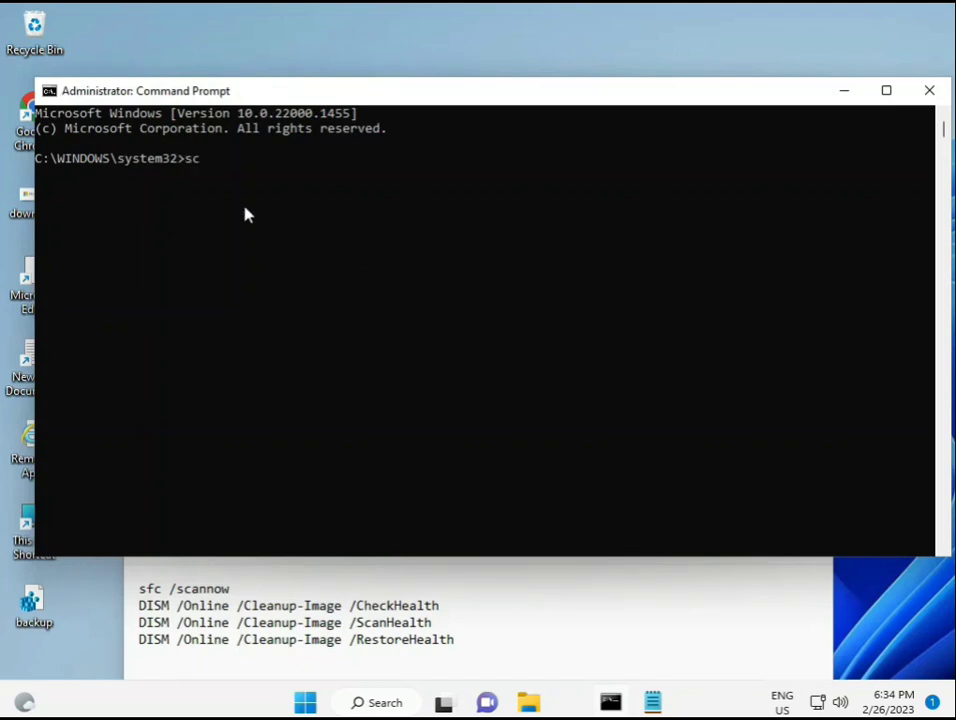
text(sfc /scannow)
key(Return)
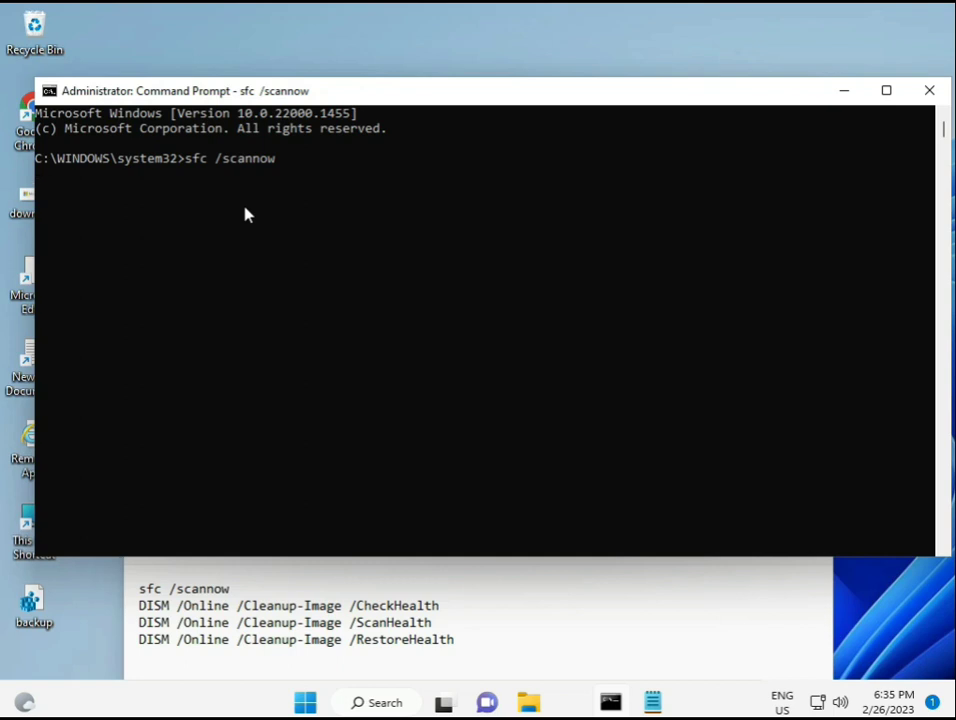
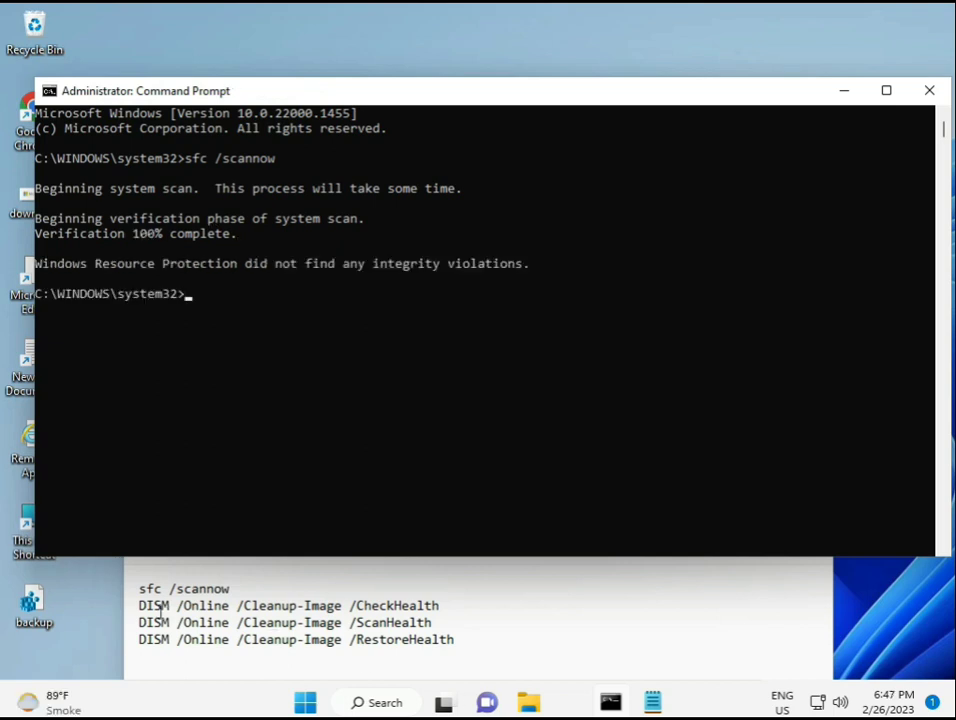
Copy the command DISM /Online /Cleanup-Image /CheckHealth from the Notepad document
drag(138, 605, 449, 606)
key(ctrl+c)
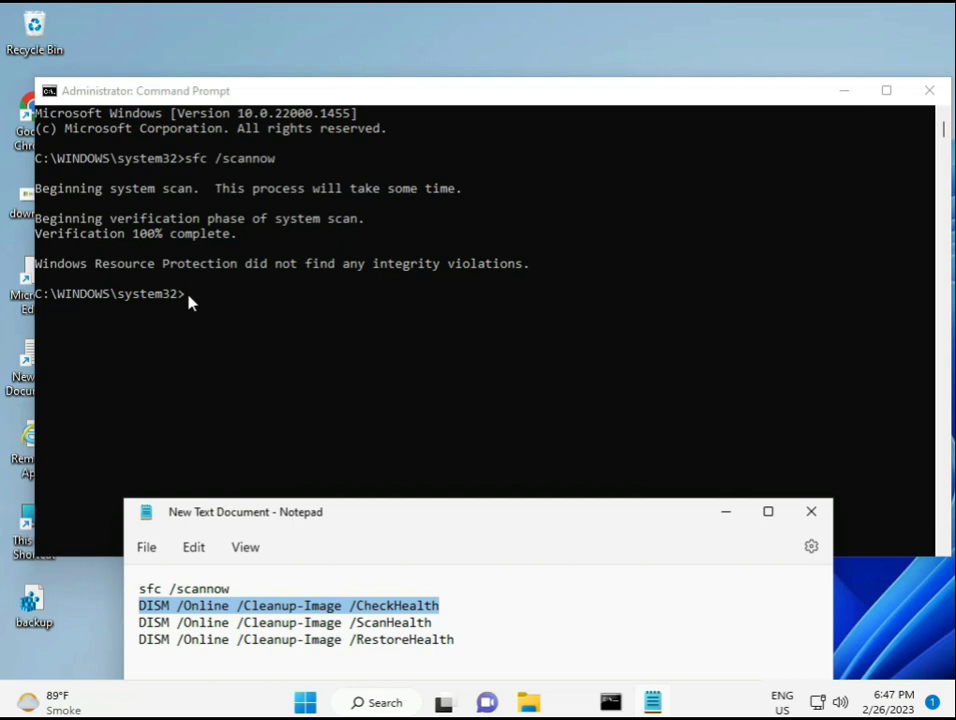
right_click(256, 608)
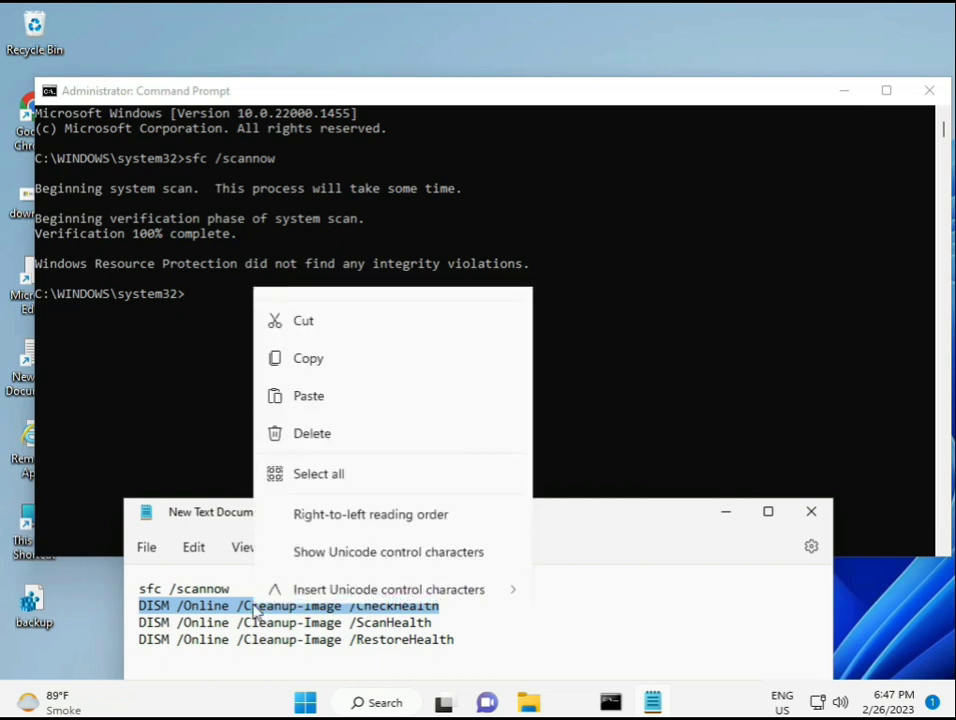
click(300, 321)
Paste the copied DISM /Online /Cleanup-Image /CheckHealth command into Command Prompt and run it
click(190, 300)
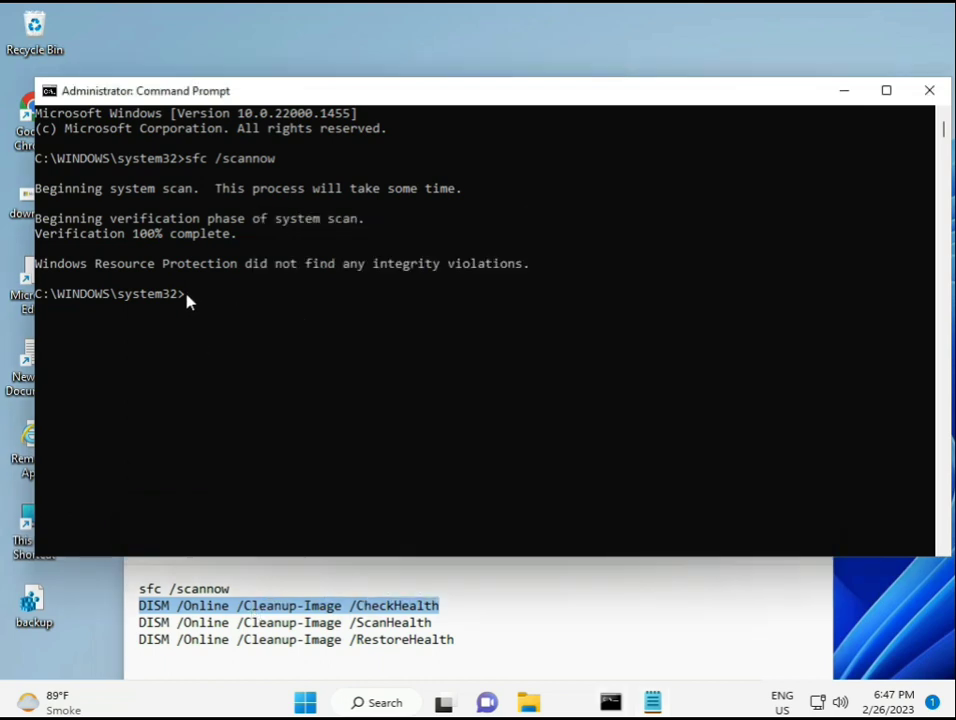
right_click(72, 88)
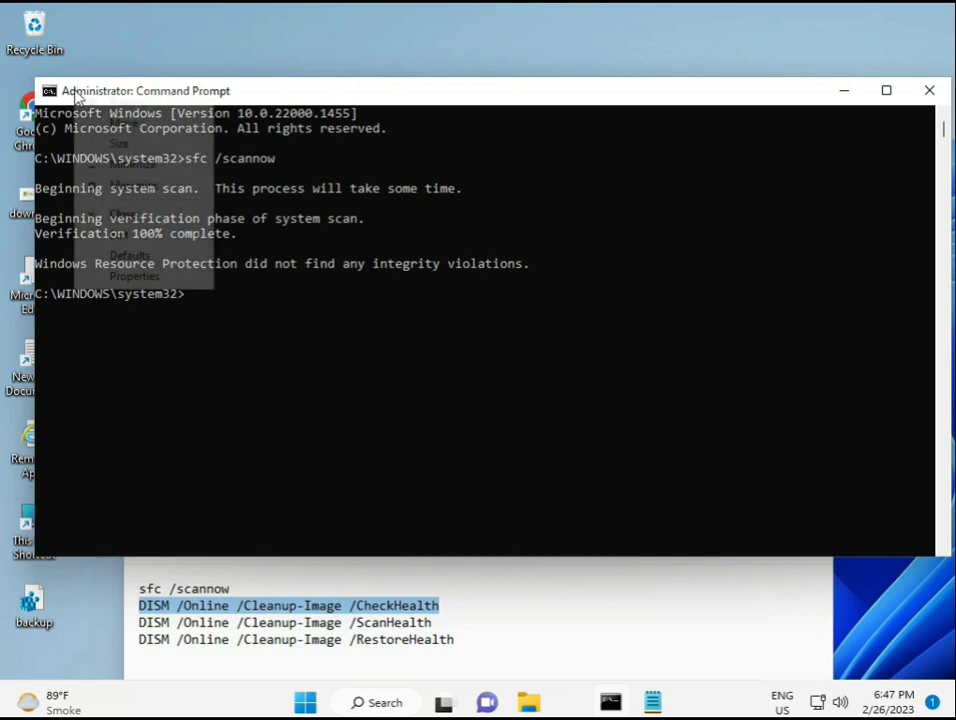
mouse_move(162, 235)
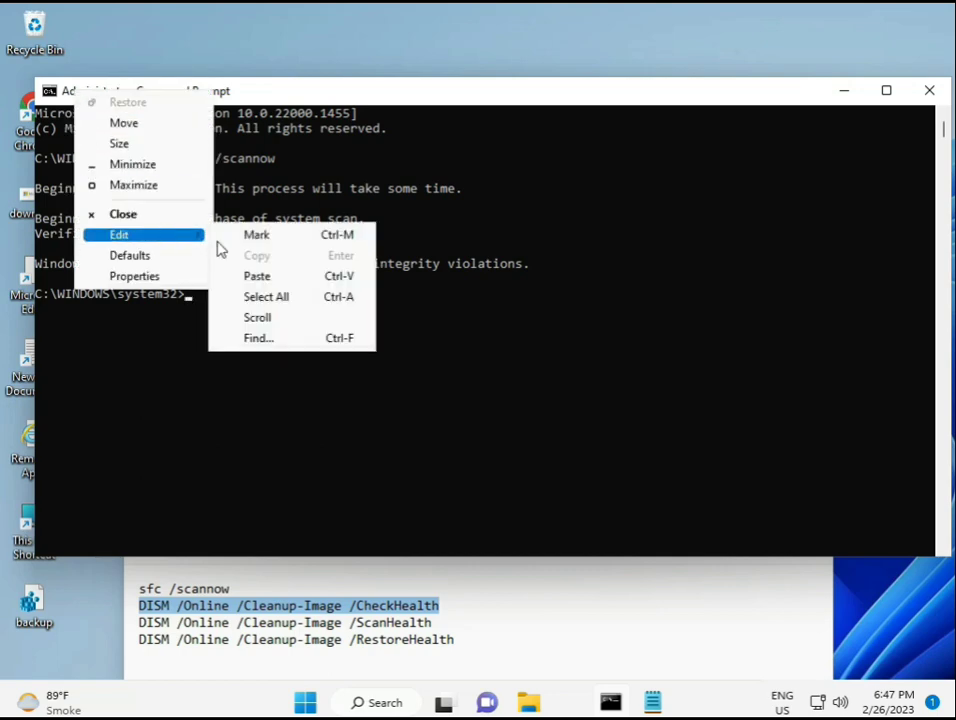
click(252, 277)
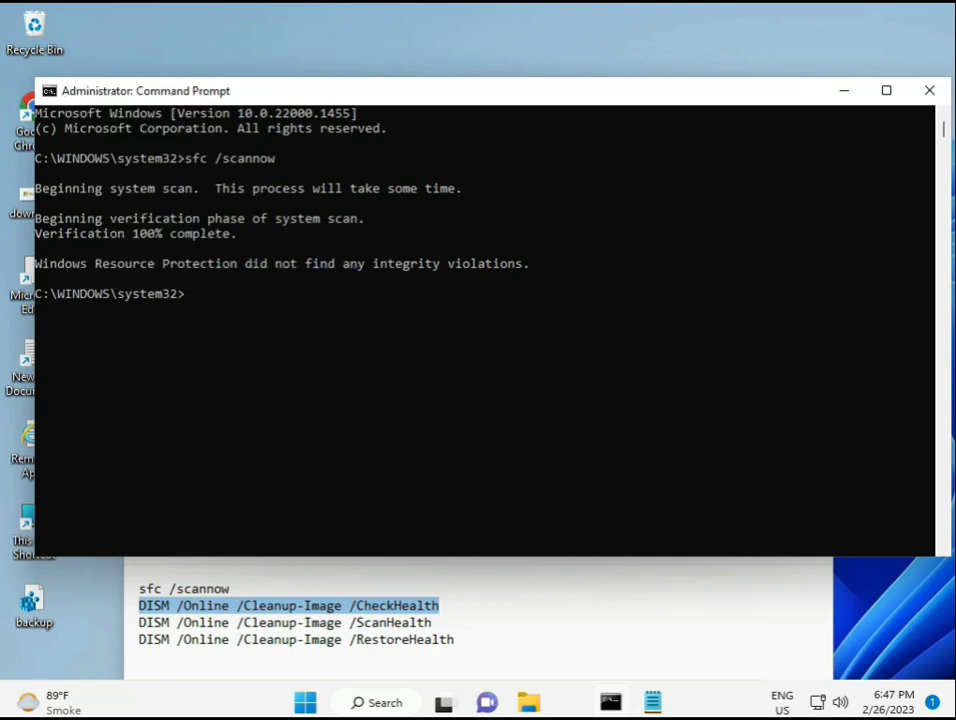
key(ctrl+v)
click(186, 300)
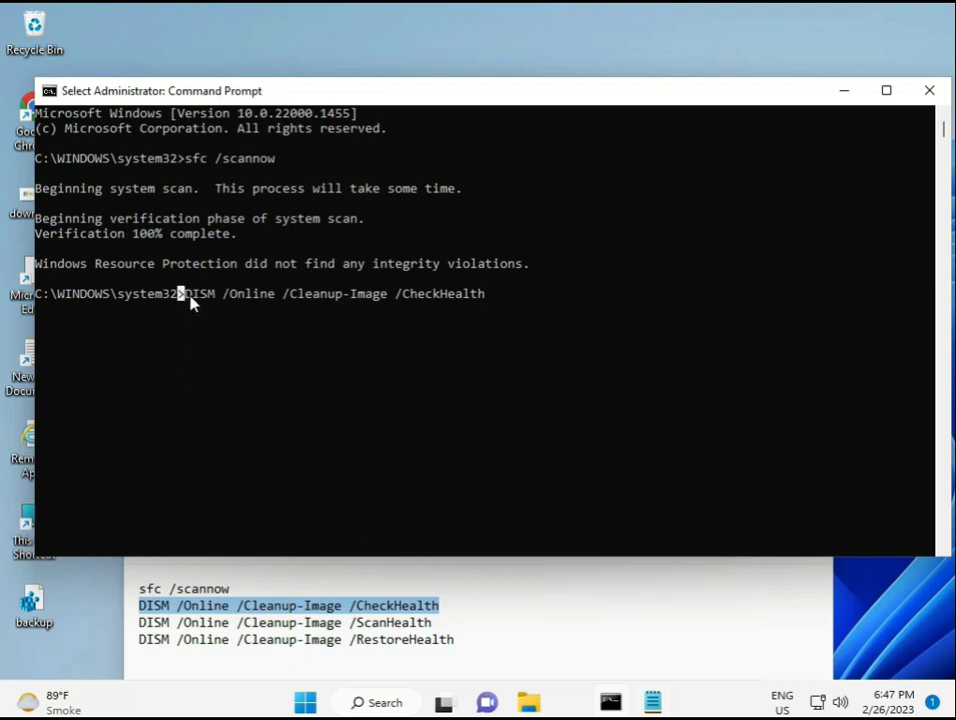
click(194, 306)
key(Escape)
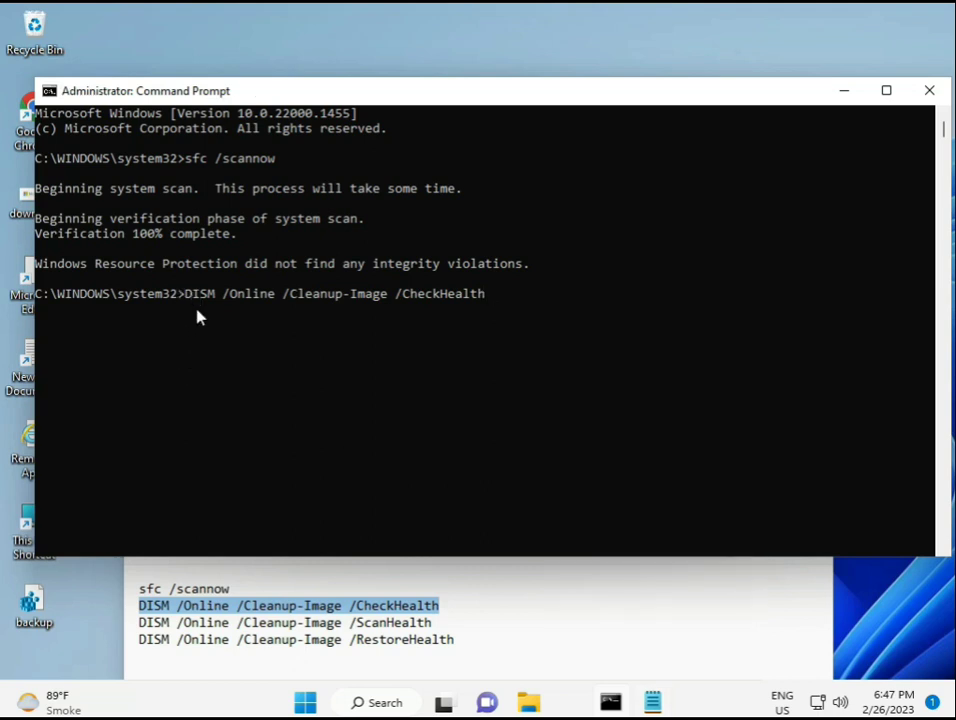
key(Return)
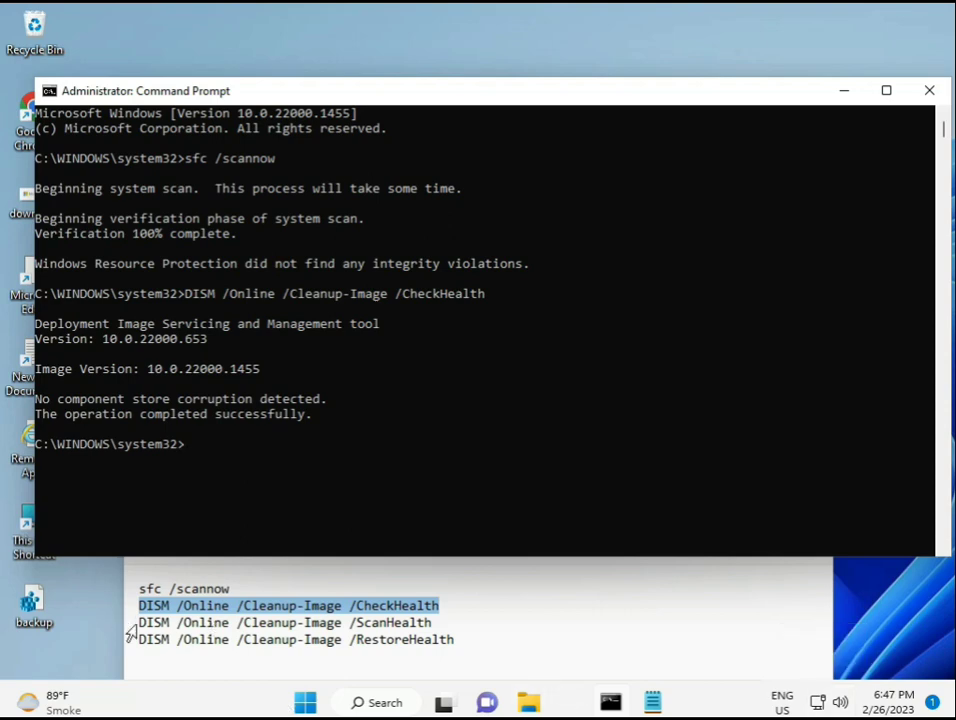
Copy DISM /Online /Cleanup-Image /ScanHealth from the Notepad document and run it in Command Prompt
drag(139, 622, 455, 623)
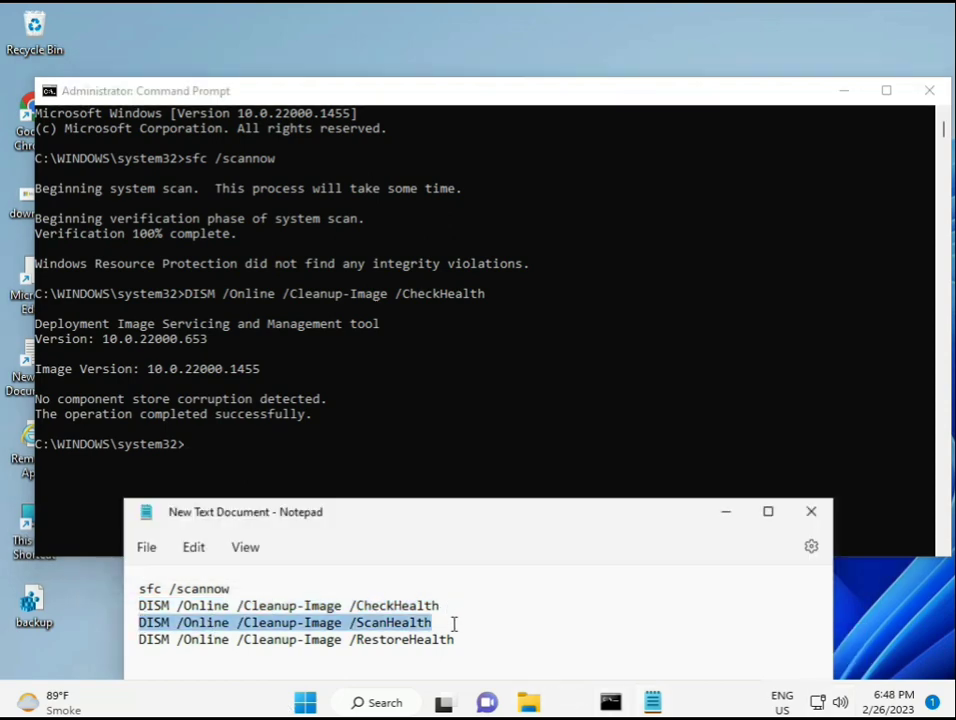
right_click(421, 622)
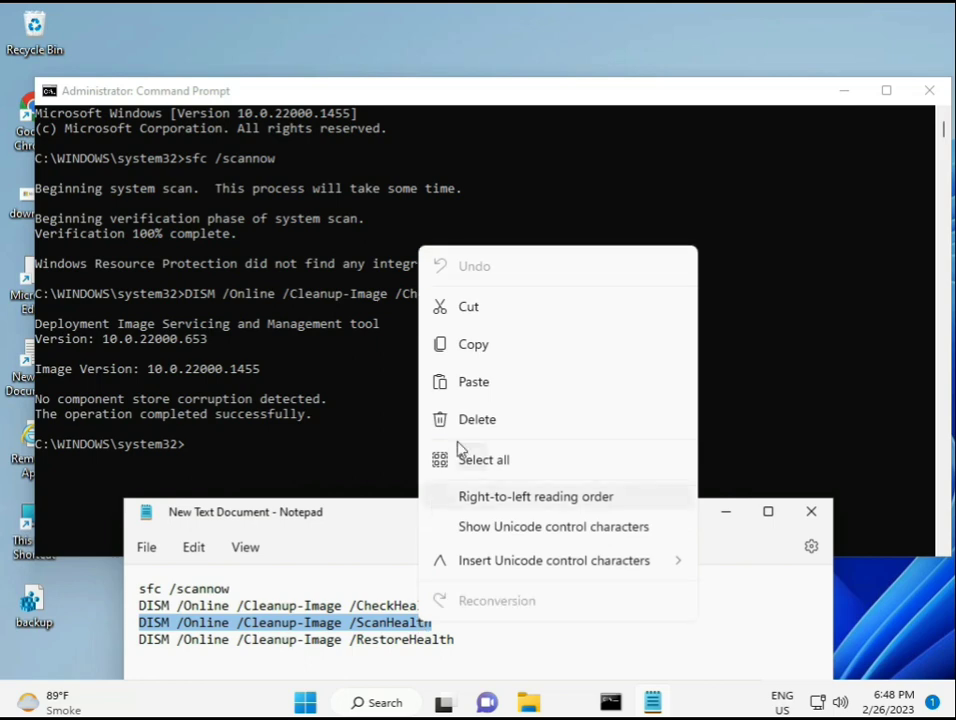
click(467, 348)
click(192, 452)
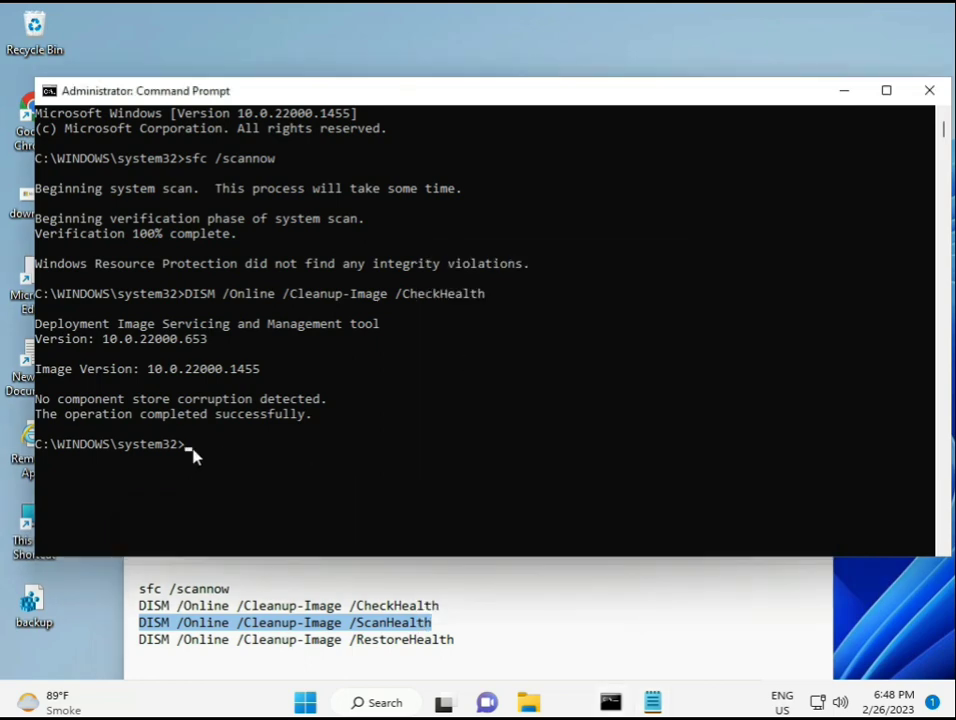
click(188, 448)
right_click(189, 447)
right_click(192, 452)
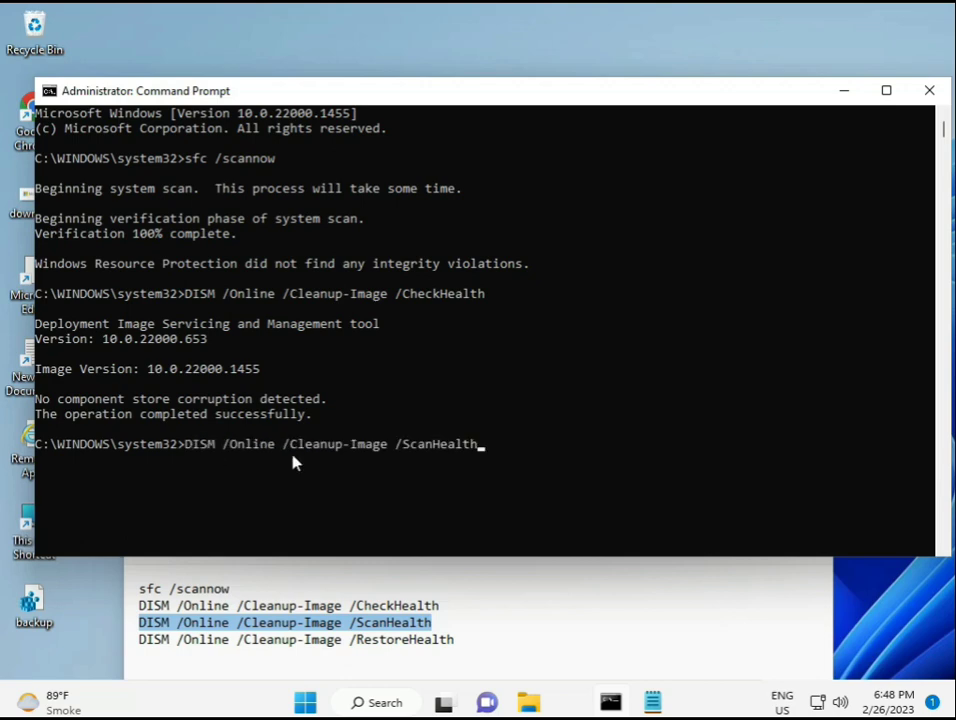
key(Return)
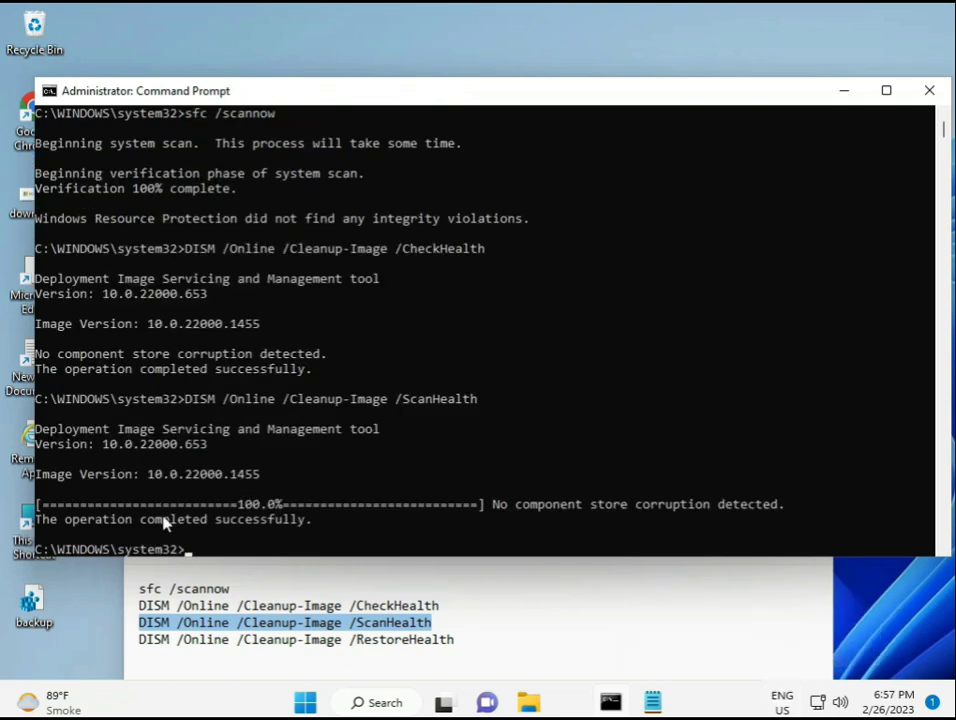
Copy the command DISM /Online /Cleanup-Image /RestoreHealth from the last line of the Notepad document
drag(208, 520, 313, 527)
click(222, 639)
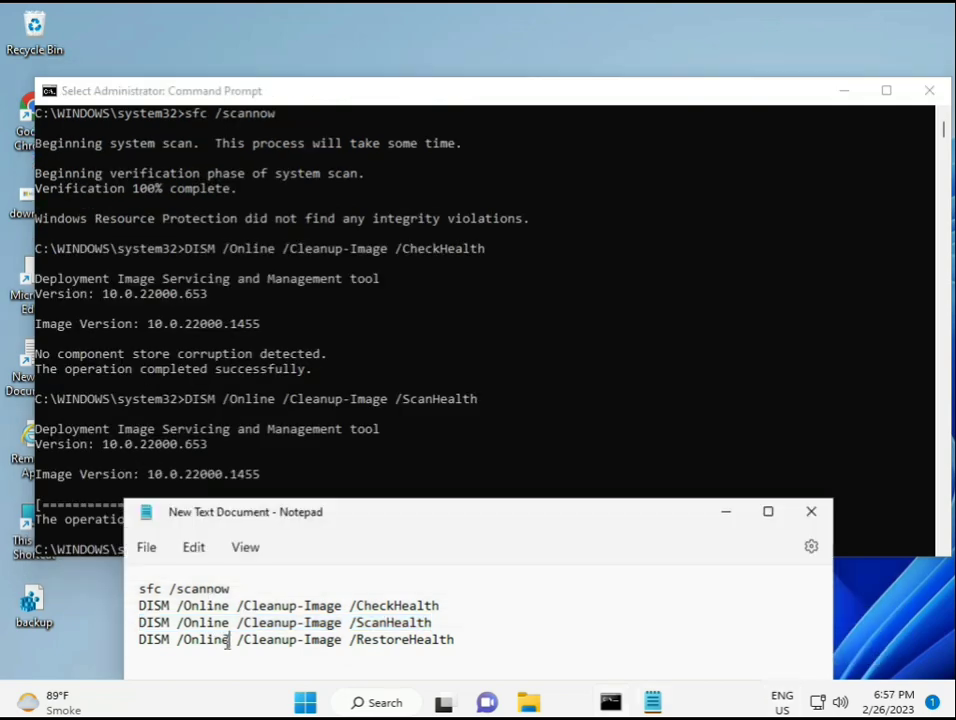
triple_click(225, 641)
right_click(225, 645)
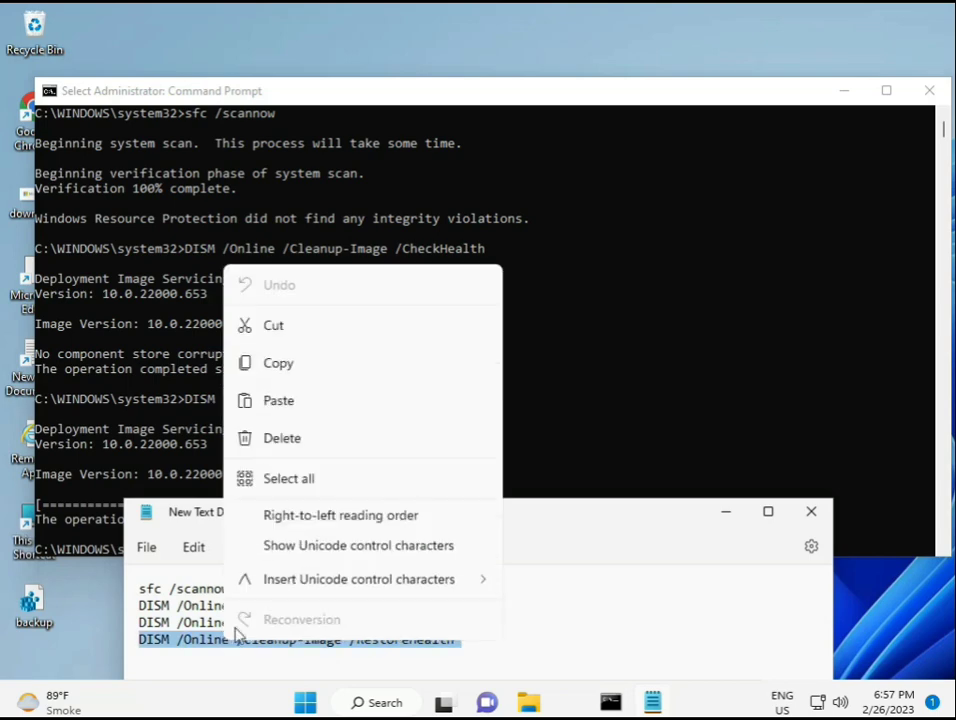
click(283, 365)
Paste the copied DISM /Online /Cleanup-Image /RestoreHealth command into Command Prompt and run it
click(225, 497)
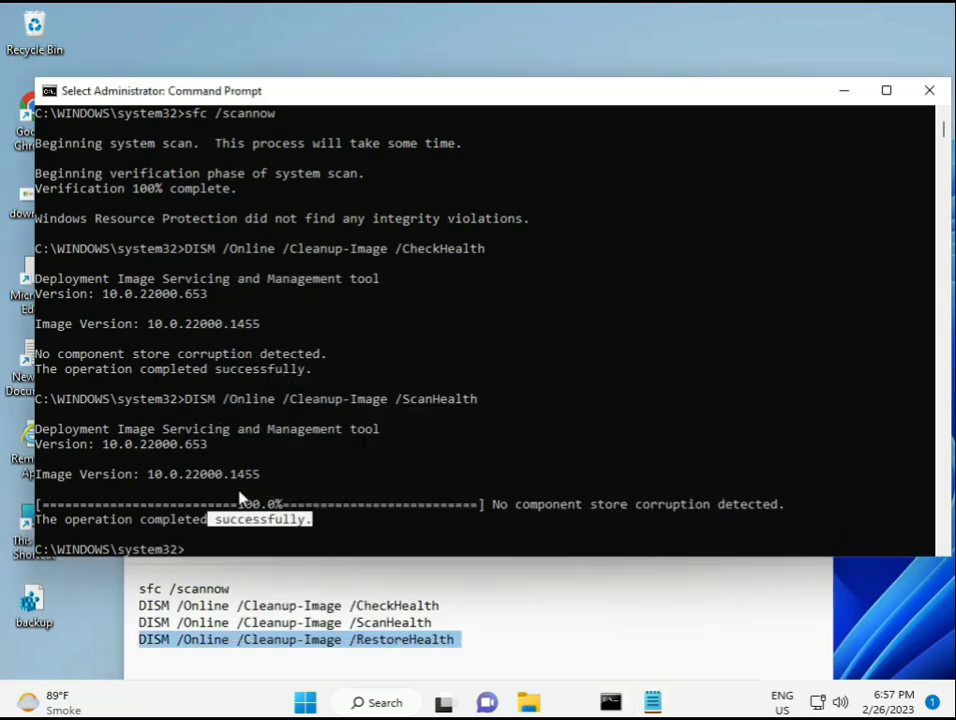
click(188, 549)
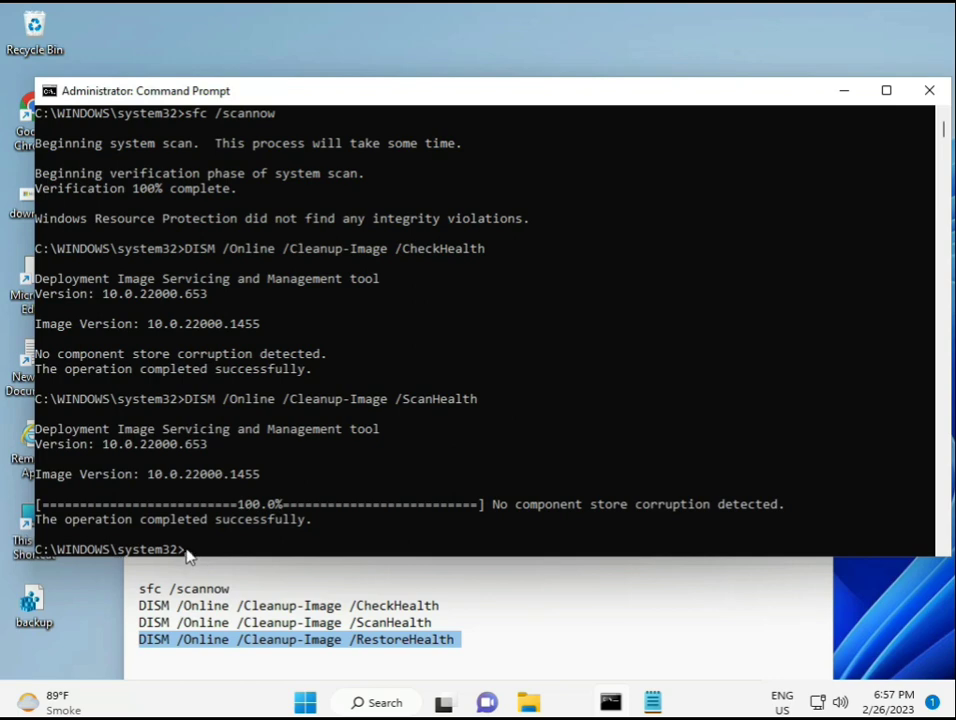
click(188, 556)
click(188, 556)
right_click(188, 556)
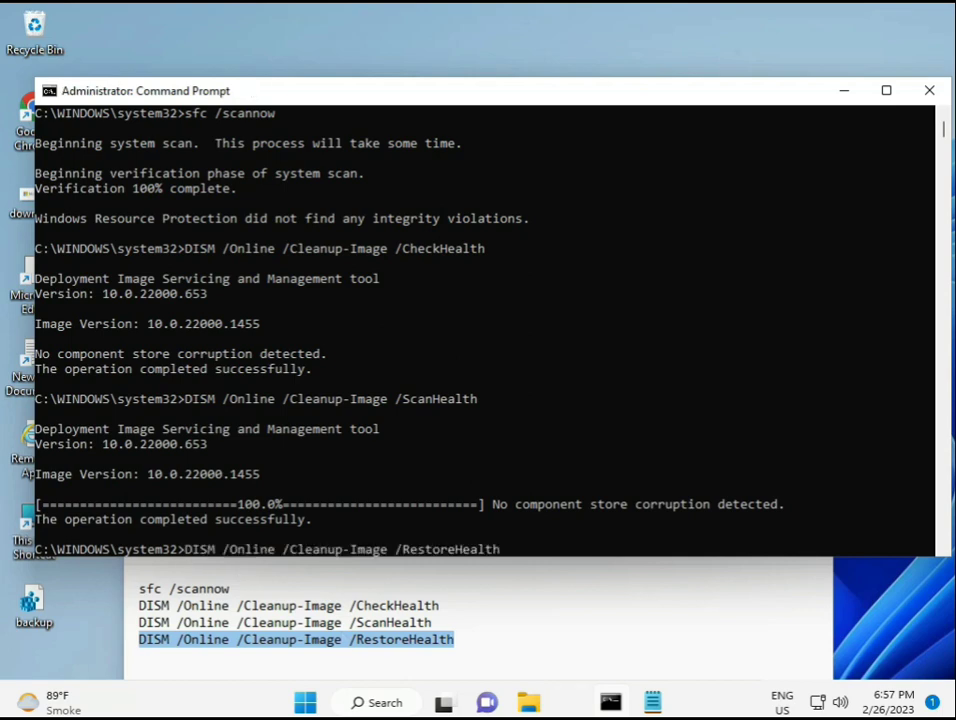
scroll(565, 460, down, 9)
scroll(550, 440, up, 9)
scroll(947, 143, down, 10)
scroll(947, 143, up, 10)
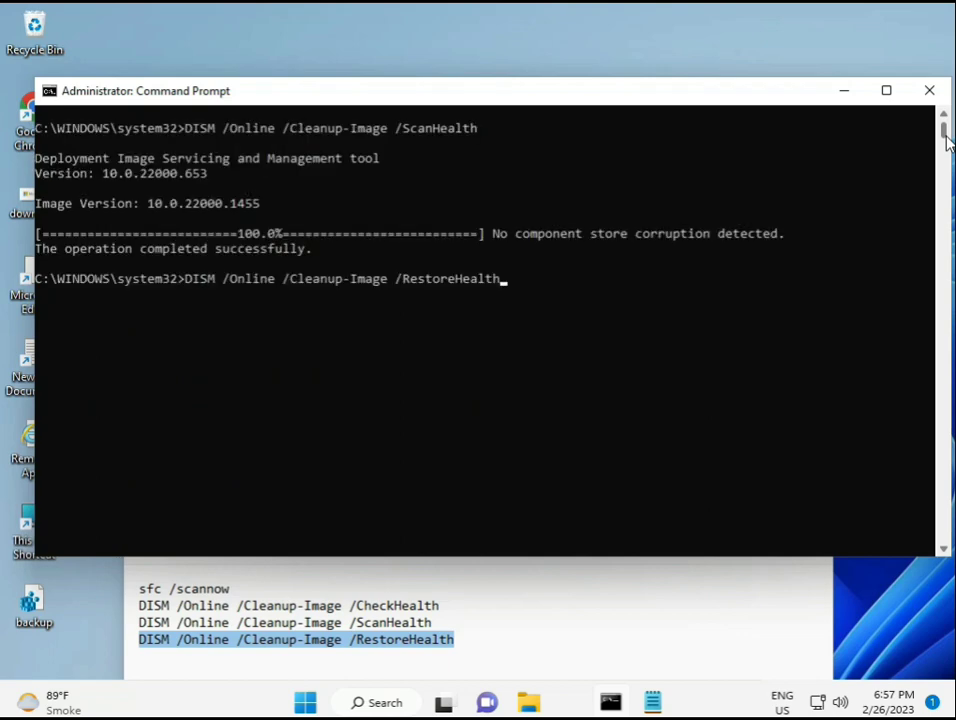
click(188, 278)
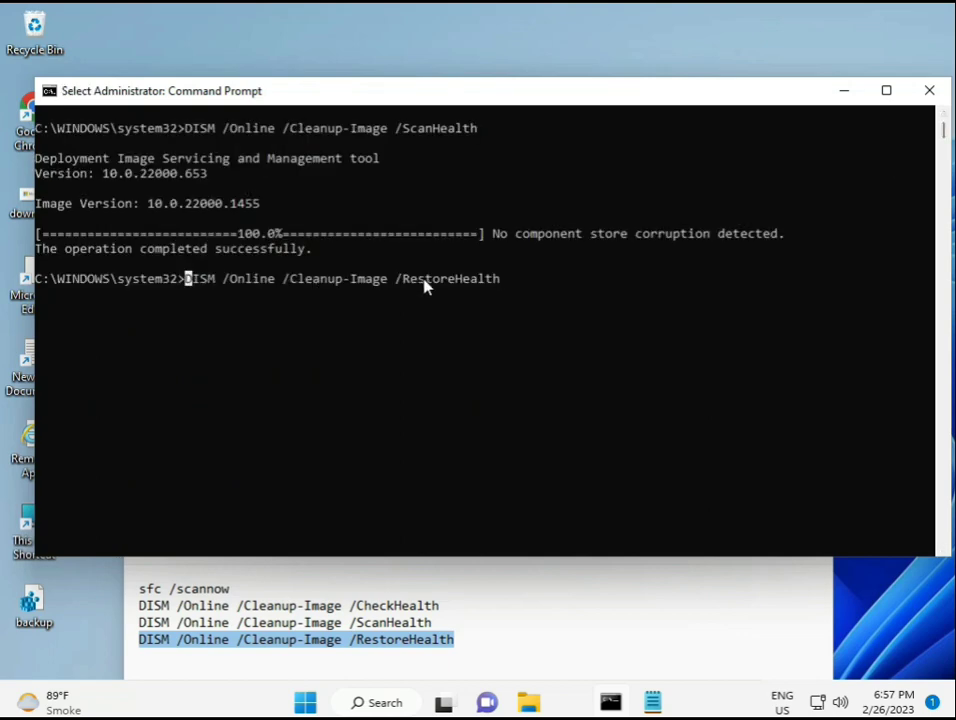
key(Escape)
key(Return)
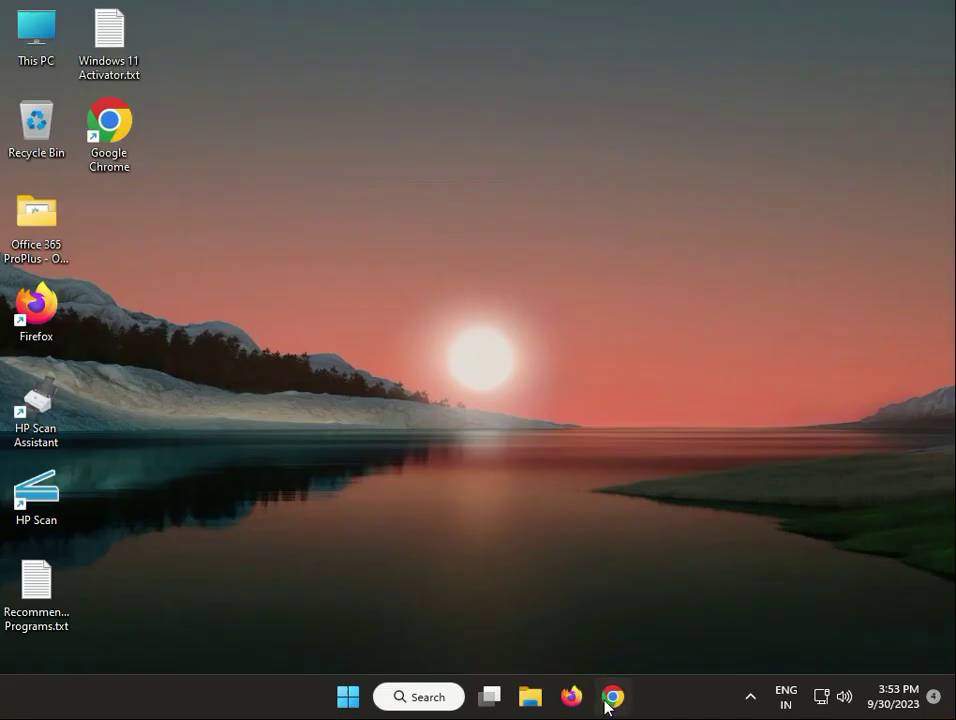
Open Google Chrome and search Google for "canon g6070 driver download"
click(611, 695)
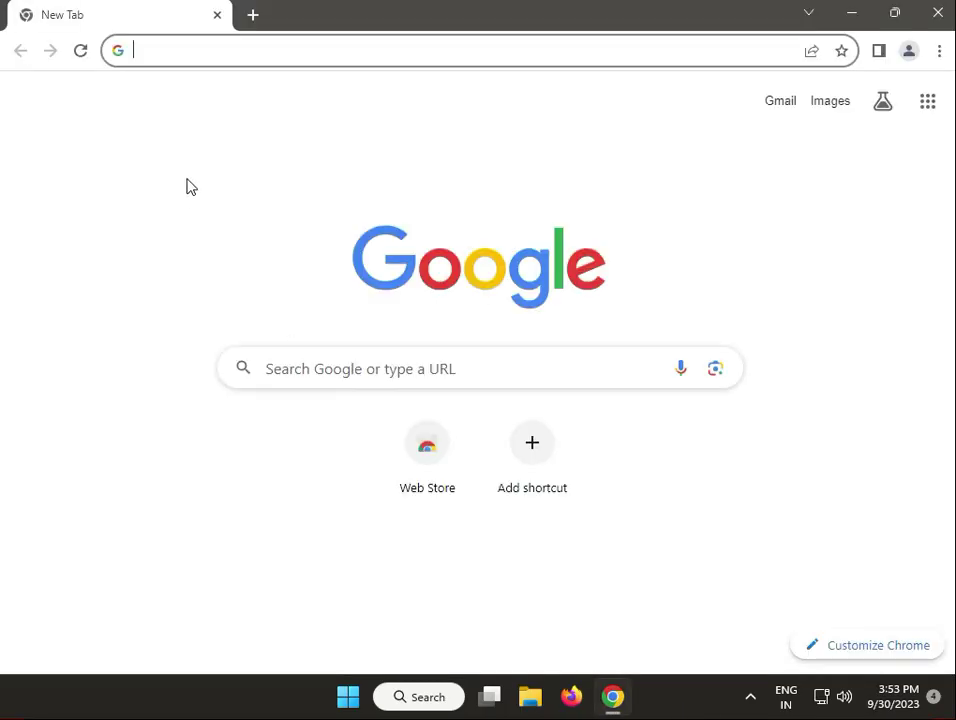
click(179, 45)
text(canon)
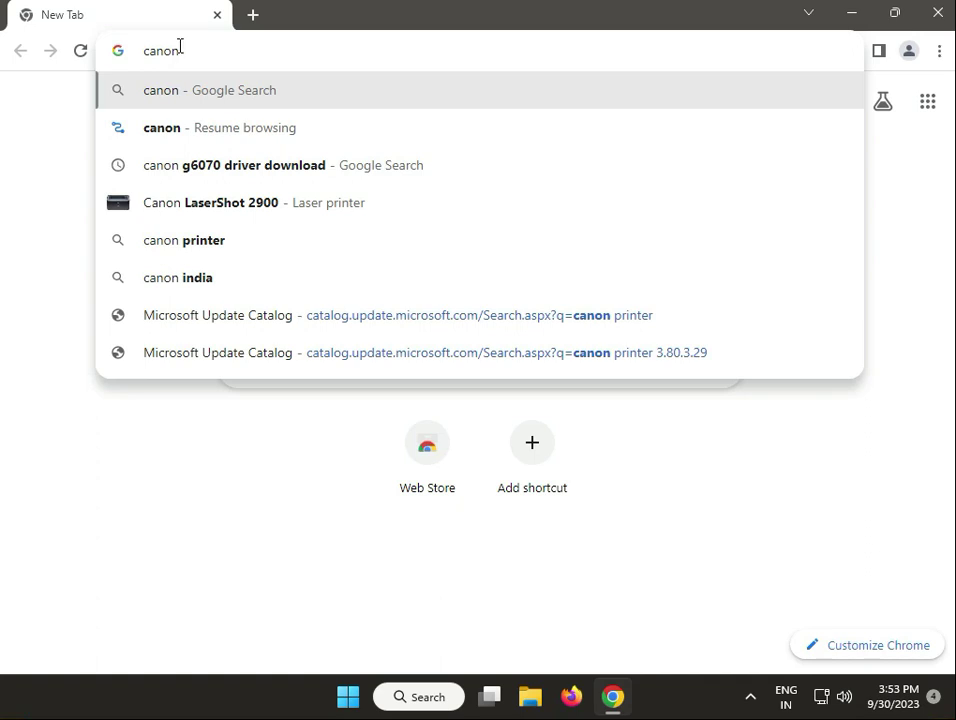
key(Down)
key(Down)
key(Return)
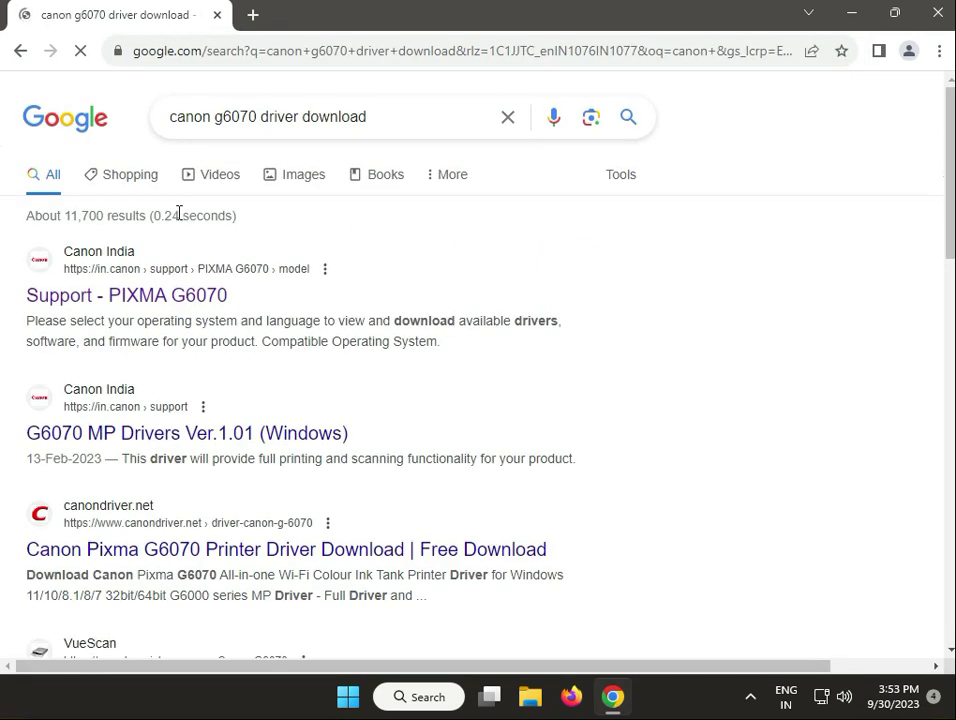
Open the Canon India support page for the PIXMA G6070 and look over its Drivers, Software & Firmware section
click(149, 294)
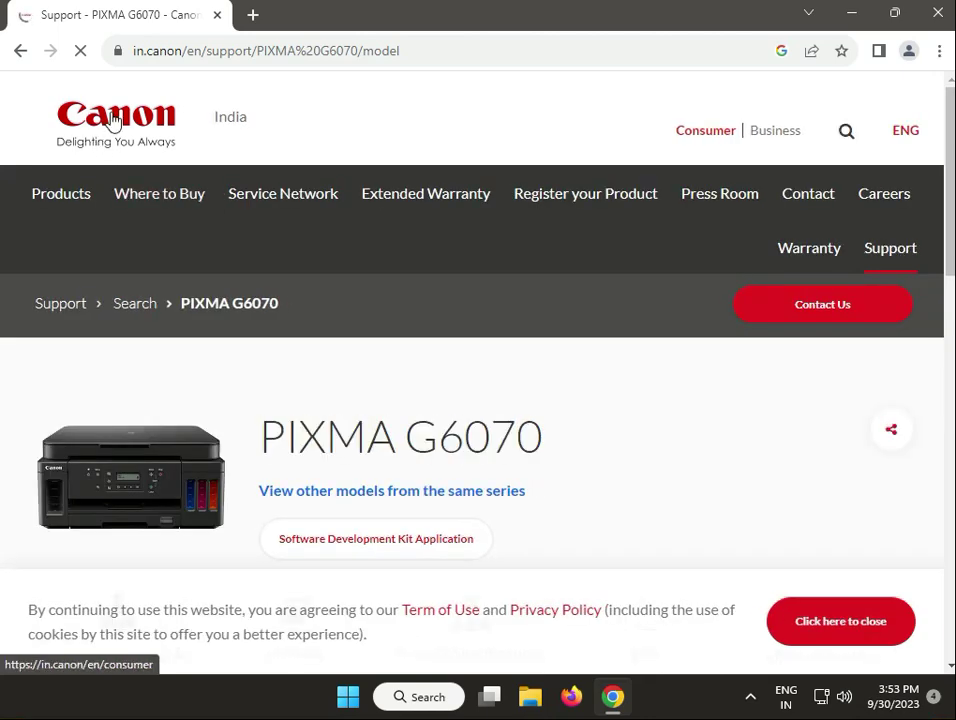
scroll(572, 516, down, 4)
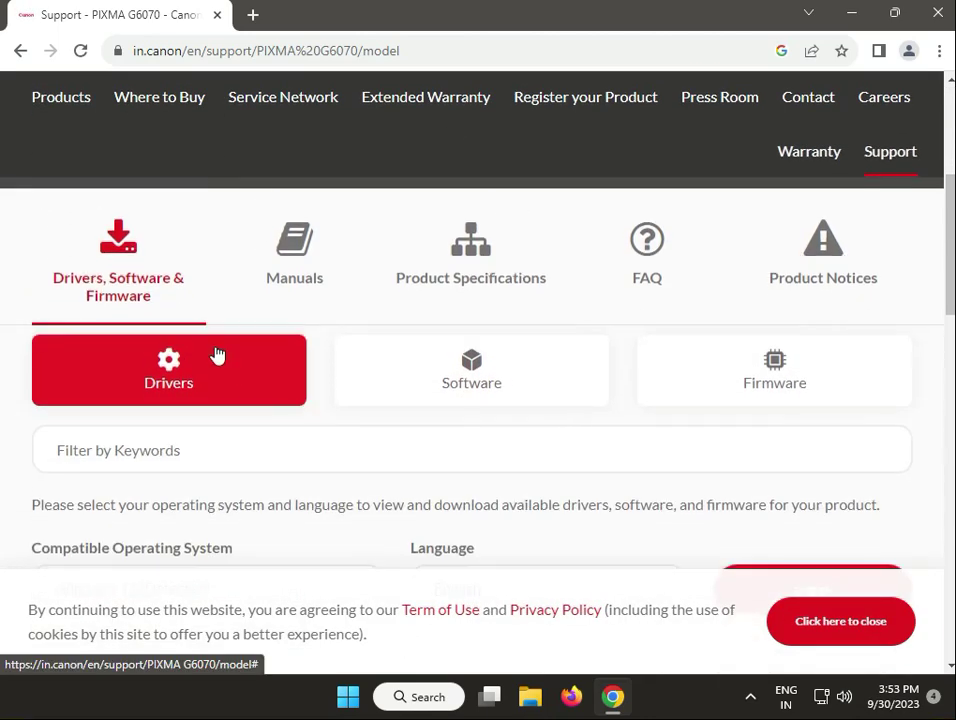
scroll(217, 355, up, 4)
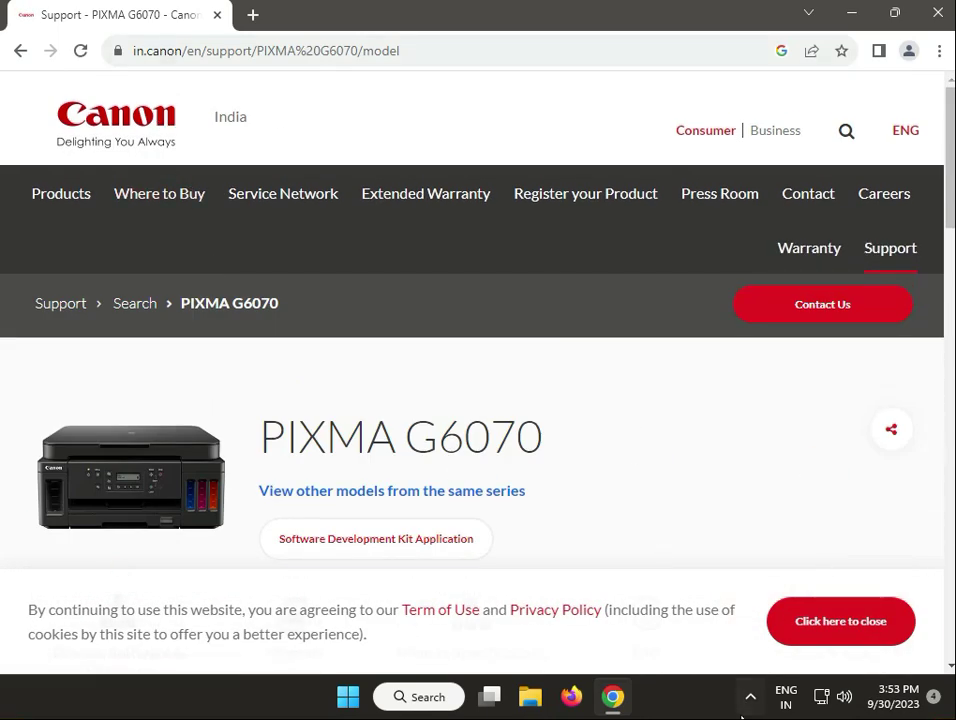